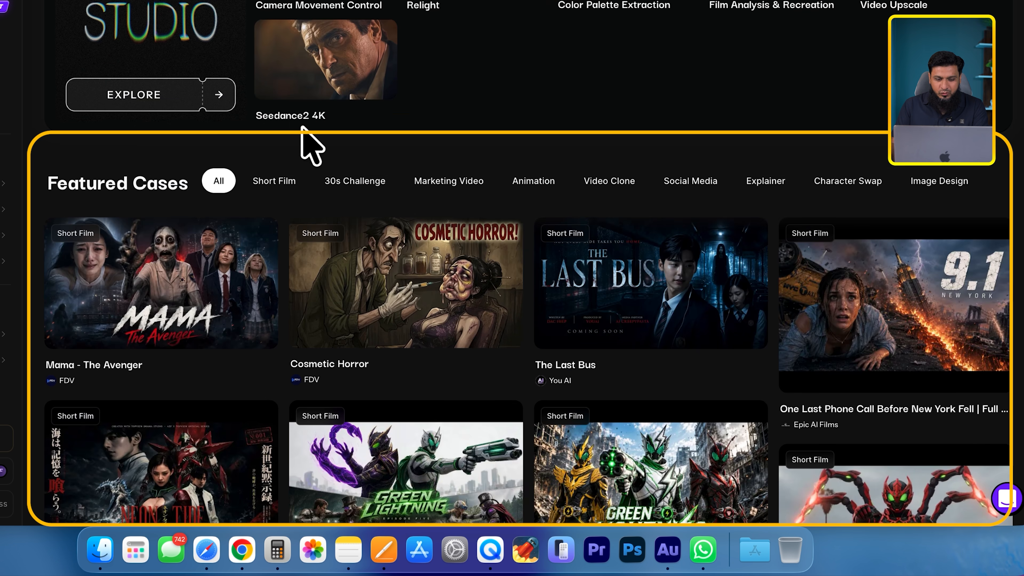
# - Browse the Featured Cases gallery of short films on the Topview home page
pyautogui.scroll(-4, 258, 229)
pyautogui.scroll(-18, 207, 158)
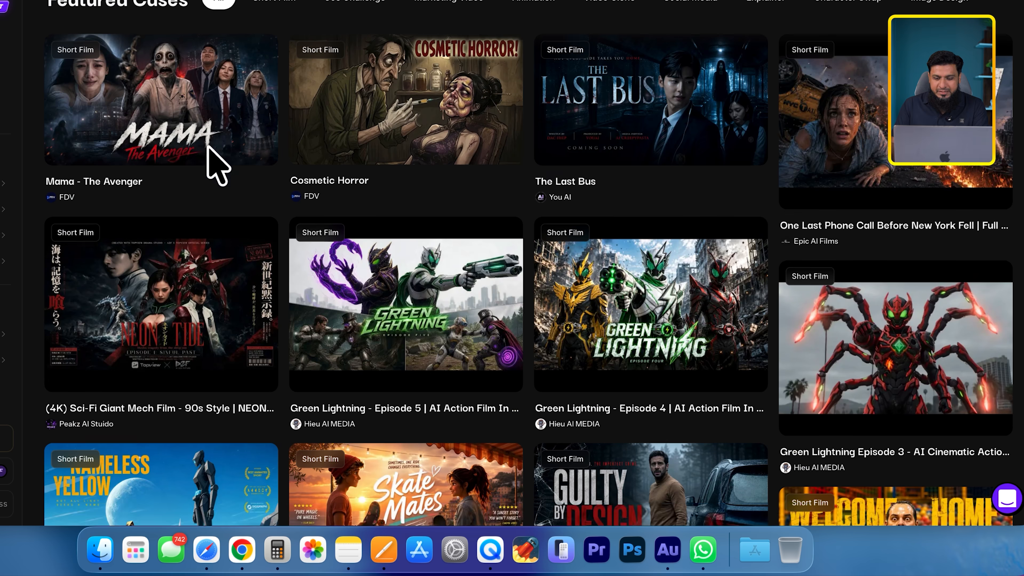
pyautogui.scroll(-11, 620, 188)
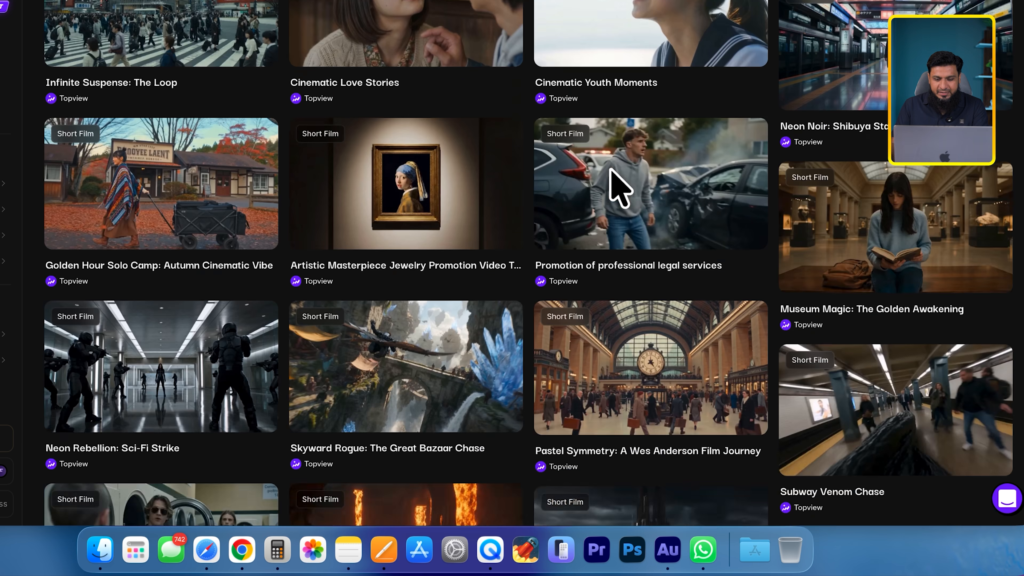
pyautogui.scroll(-20, 620, 187)
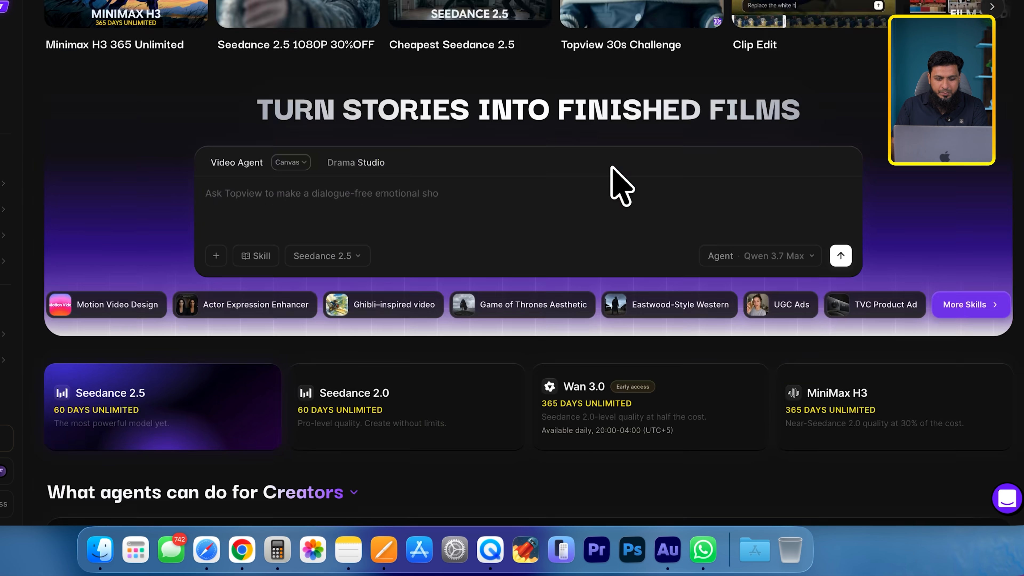
pyautogui.scroll(-6, 638, 281)
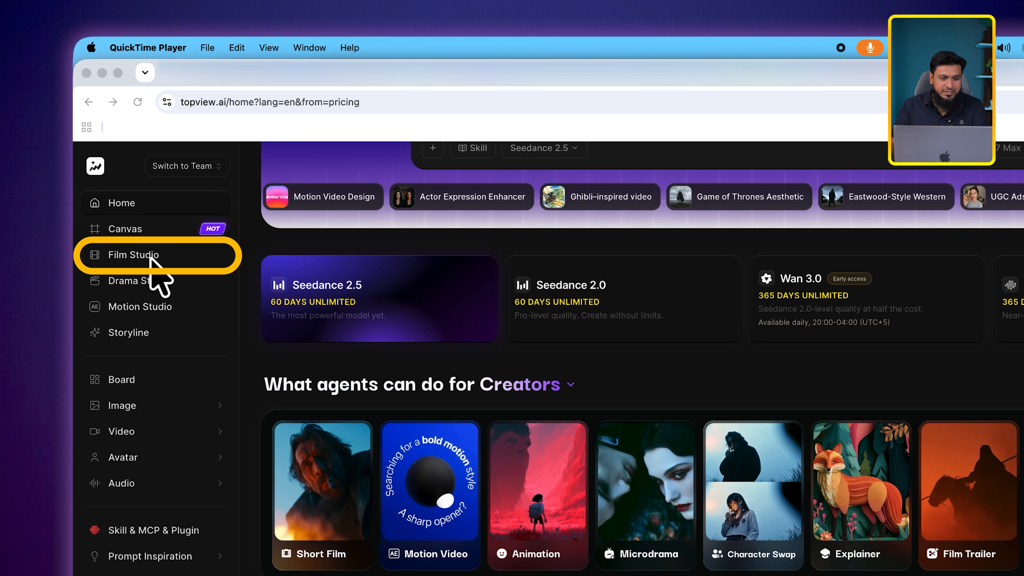
# - Open Film Studio, look over its tools and existing projects, and create a new project
pyautogui.click(145, 255)
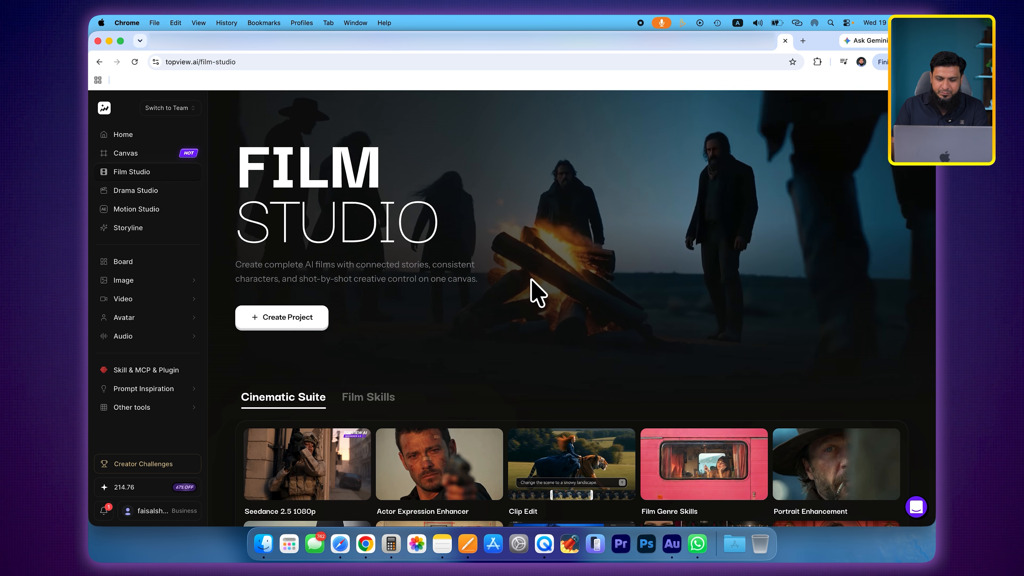
pyautogui.scroll(-10, 537, 291)
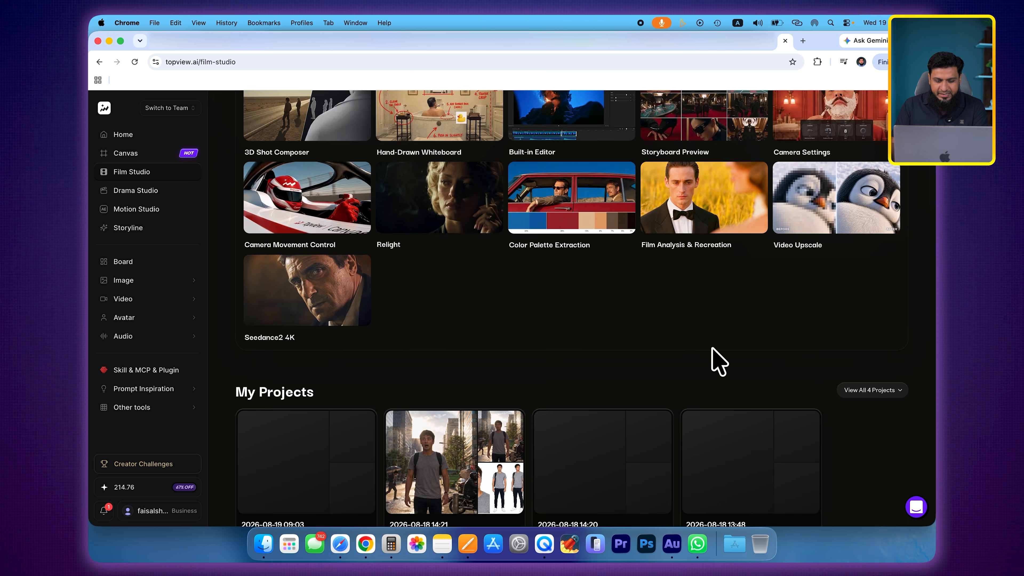
pyautogui.scroll(-10, 713, 356)
pyautogui.scroll(15, 504, 365)
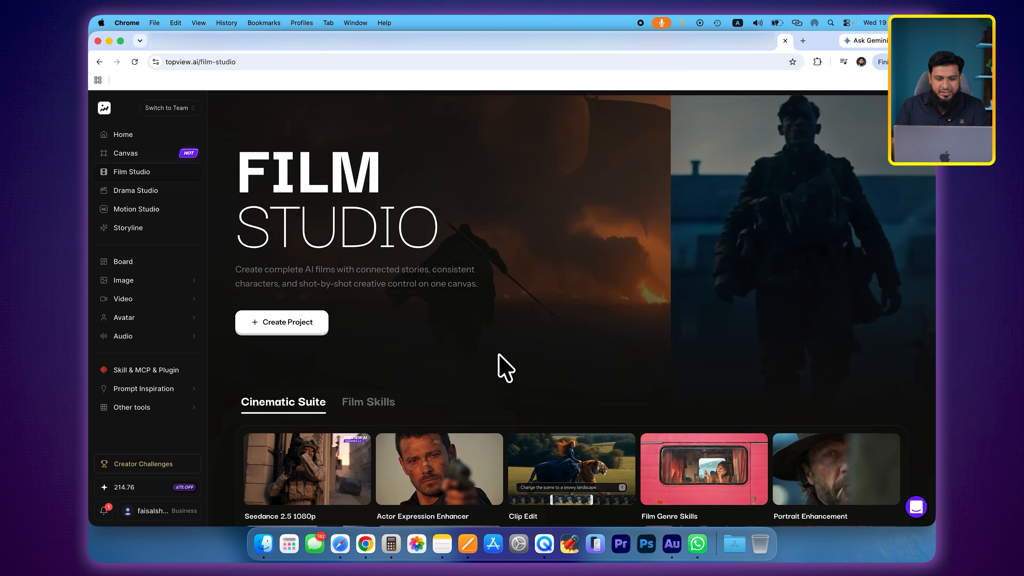
pyautogui.click(287, 323)
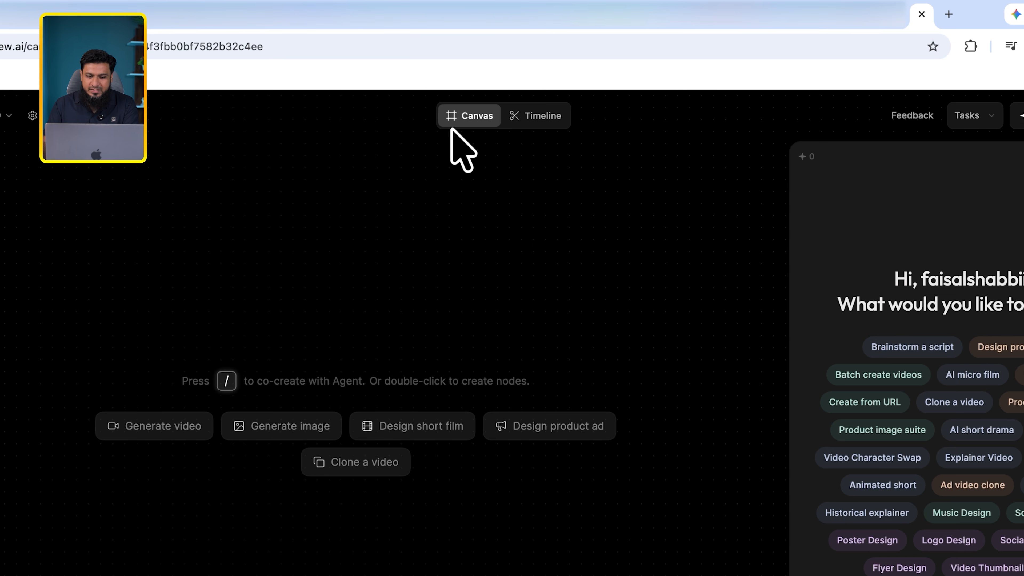
pyautogui.click(533, 58)
pyautogui.click(523, 111)
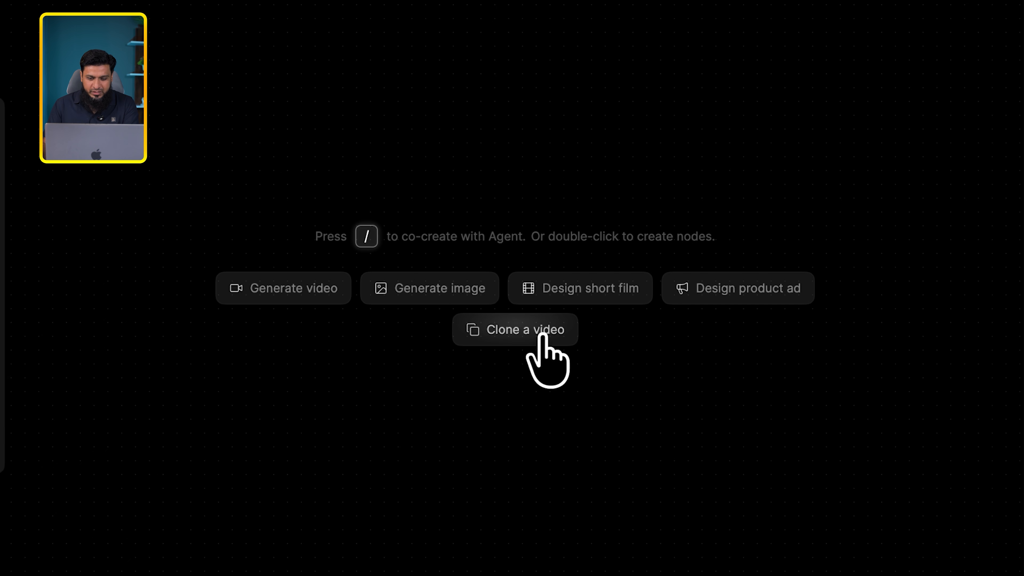
pyautogui.click(538, 334)
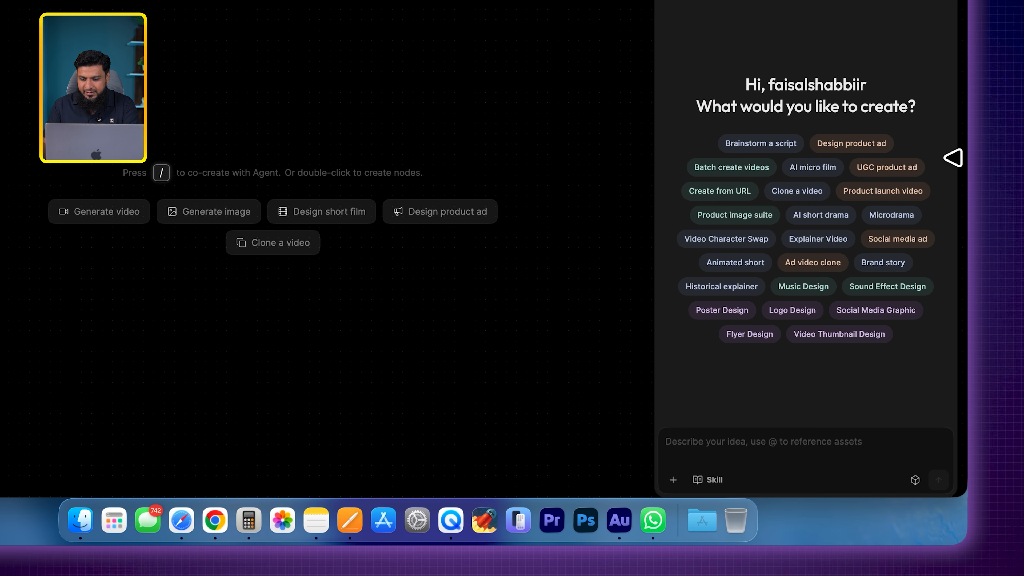
pyautogui.click(813, 168)
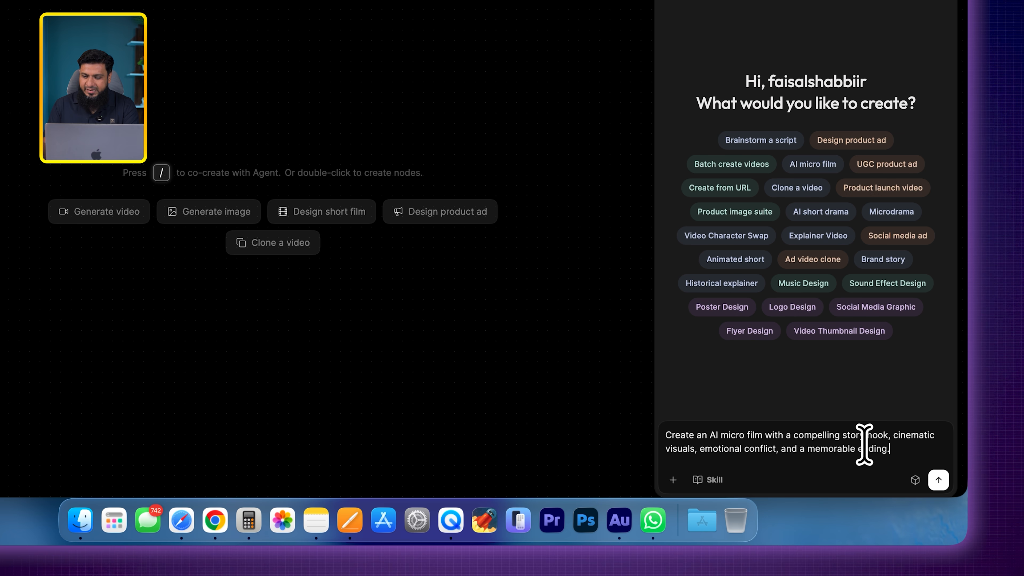
pyautogui.tripleClick(853, 442)
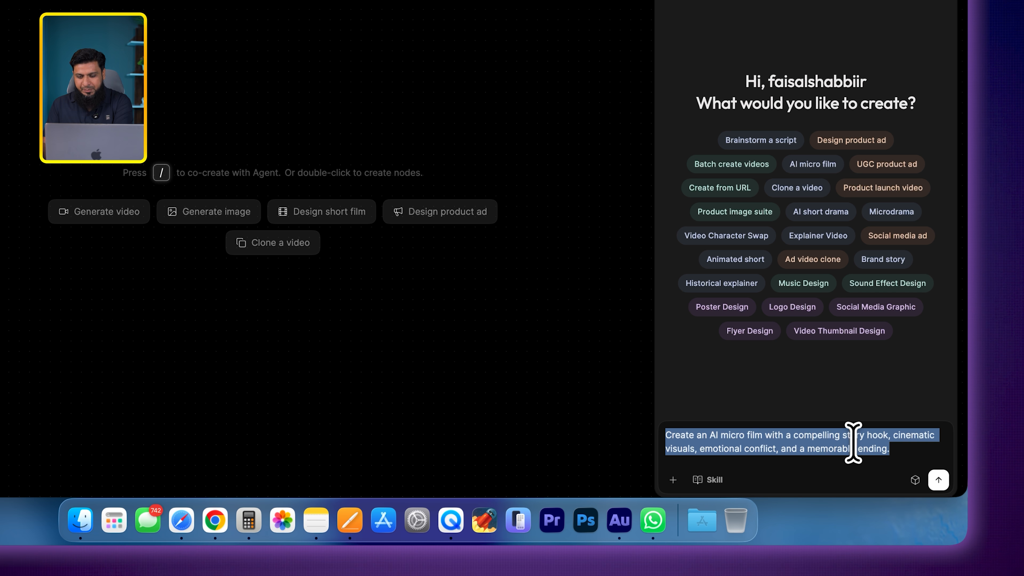
pyautogui.press('BackSpace')
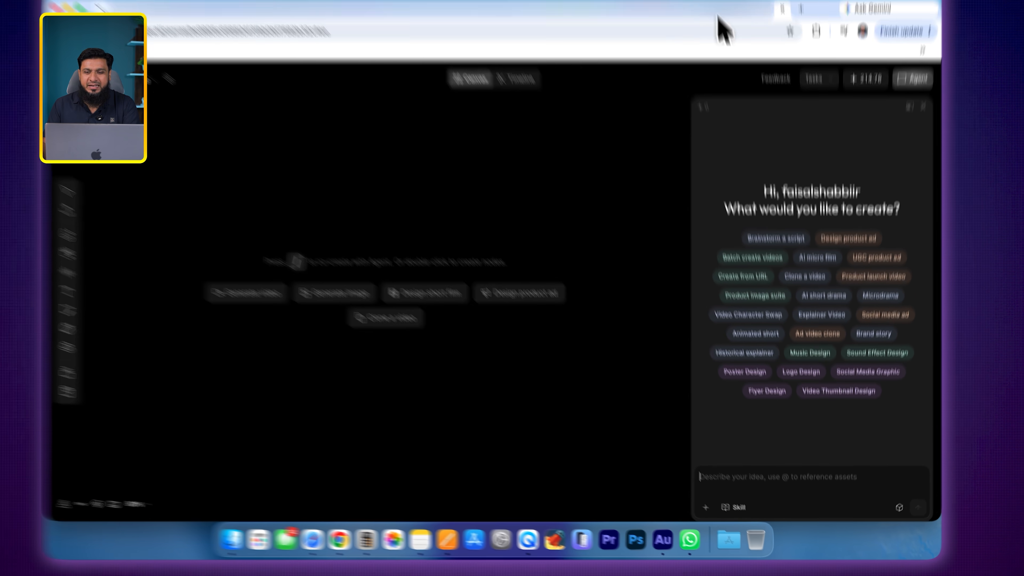
# - Copy "The Impossible Door — Cinematic AI Video Prompt" from the ChatGPT conversation and paste it into the Topview agent's prompt
pyautogui.click(718, 47)
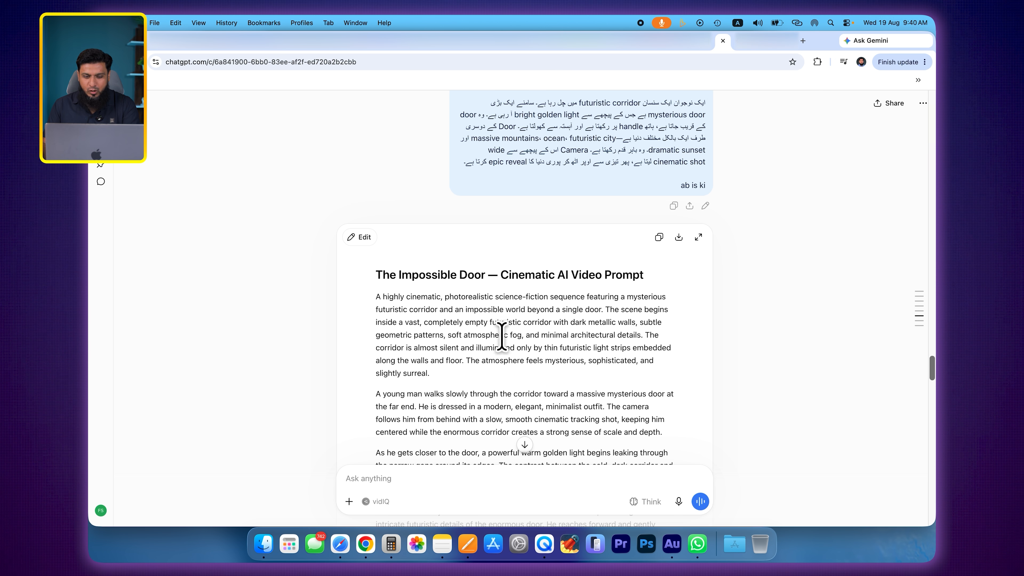
pyautogui.click(658, 237)
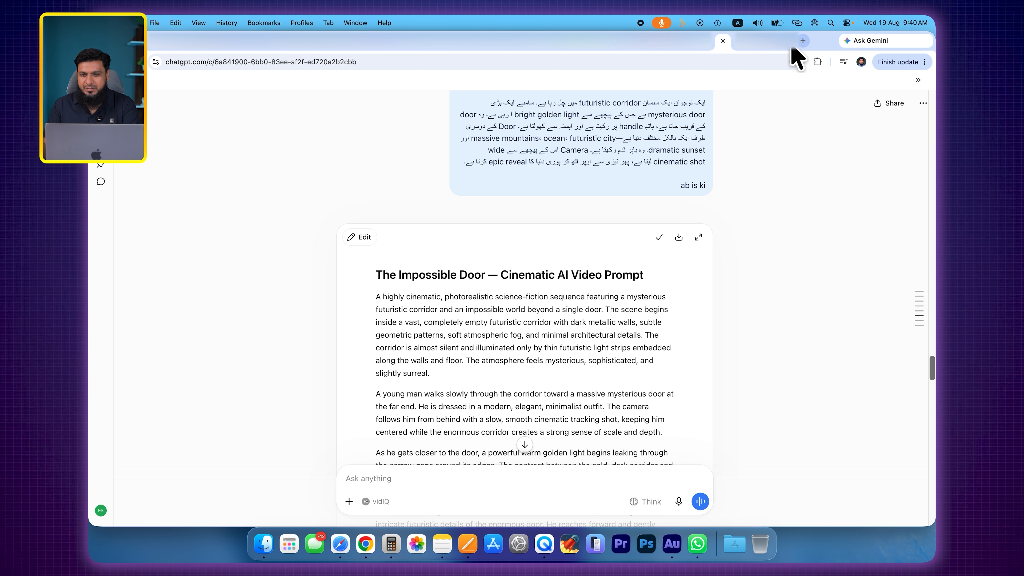
pyautogui.click(791, 42)
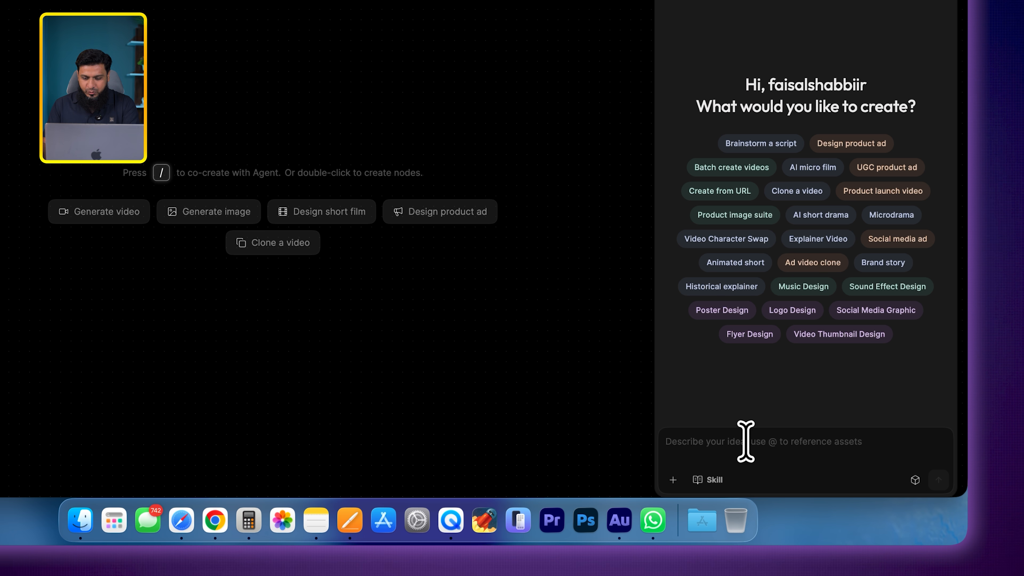
pyautogui.press('super+v')
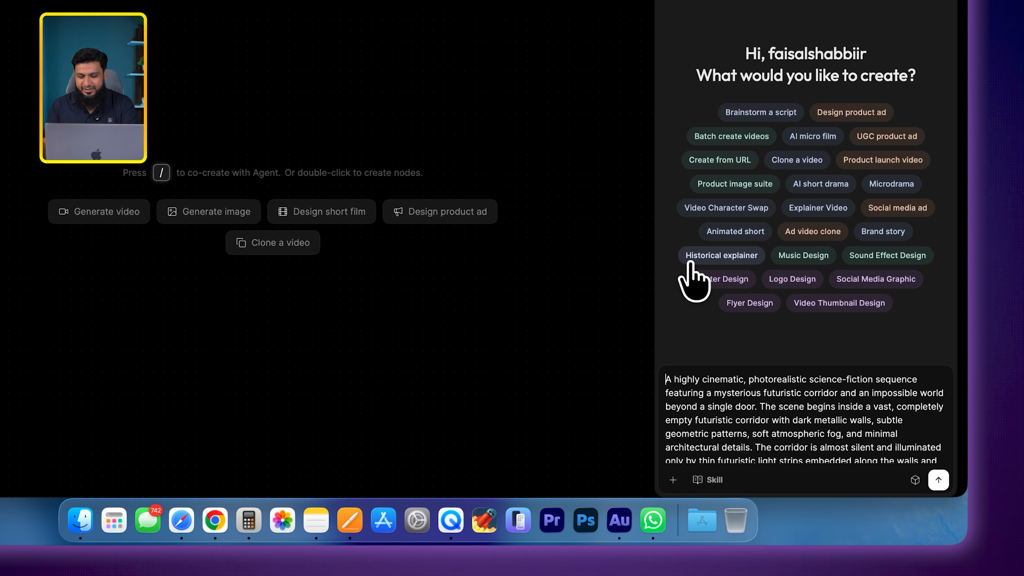
pyautogui.scroll(-10, 738, 401)
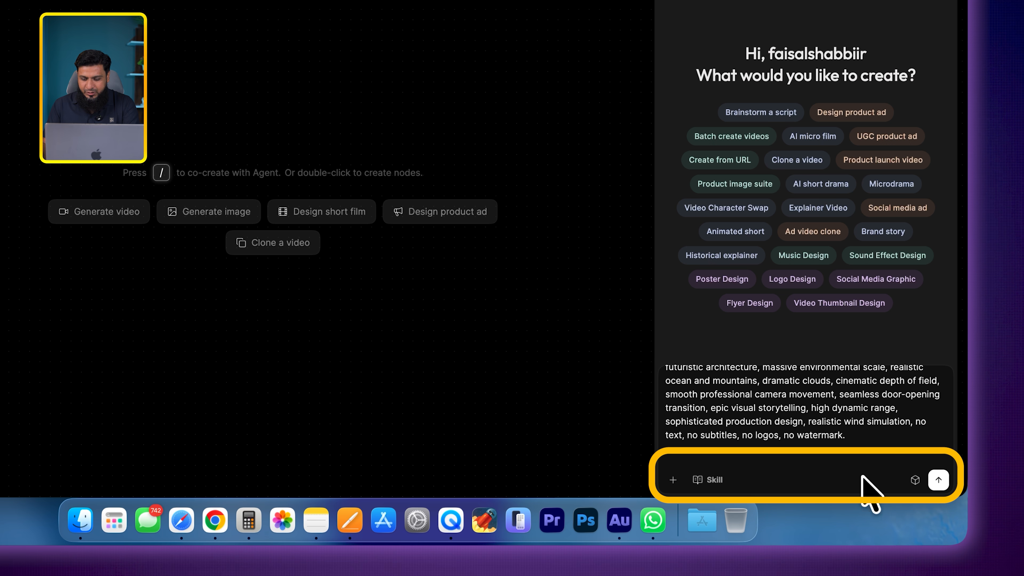
# - Review the agent's creation modes and the model versions offered under Claude, GPT, Gemini and Doubao
pyautogui.click(914, 479)
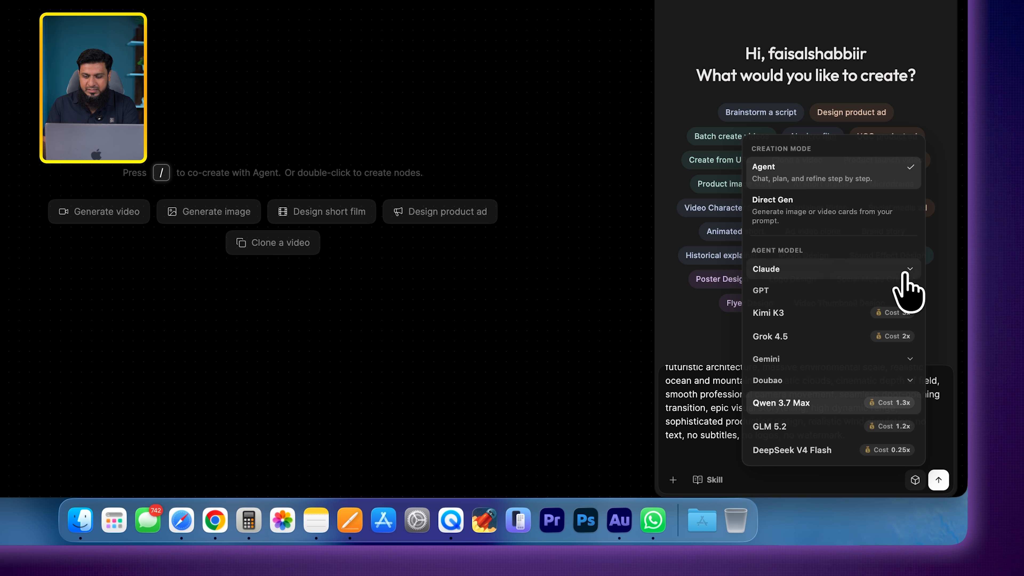
pyautogui.click(903, 271)
pyautogui.click(912, 296)
pyautogui.click(910, 359)
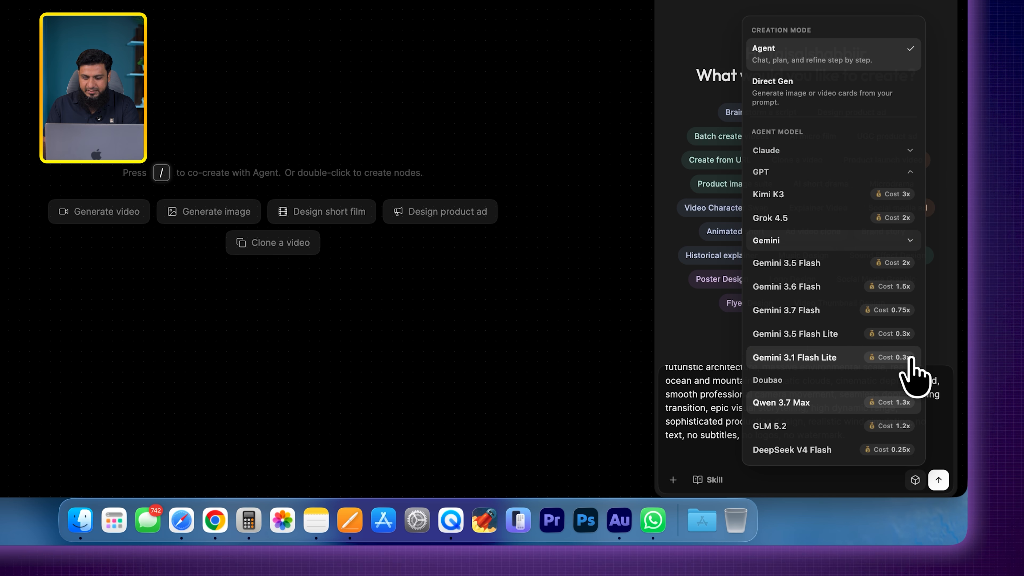
pyautogui.click(855, 380)
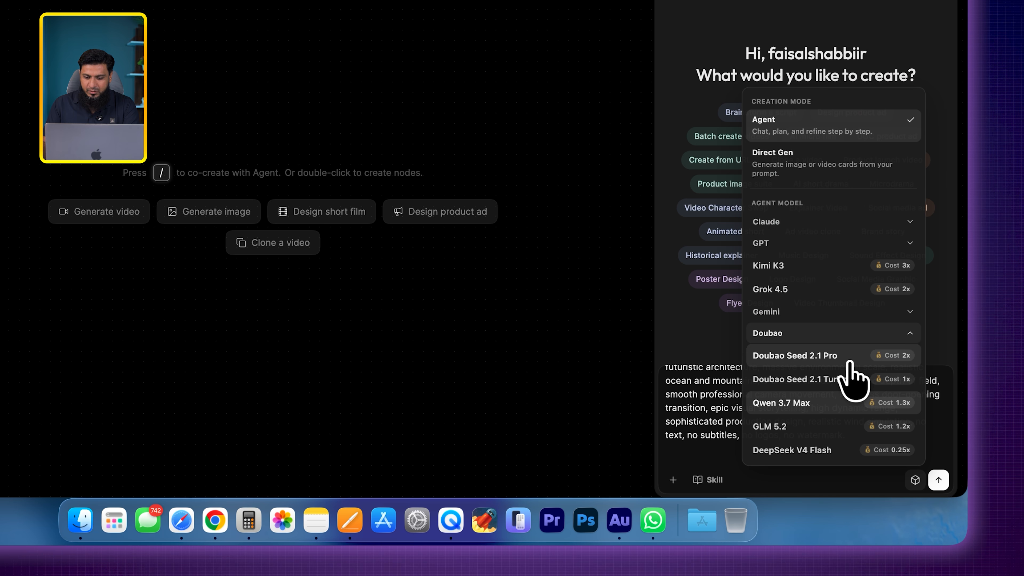
pyautogui.click(704, 411)
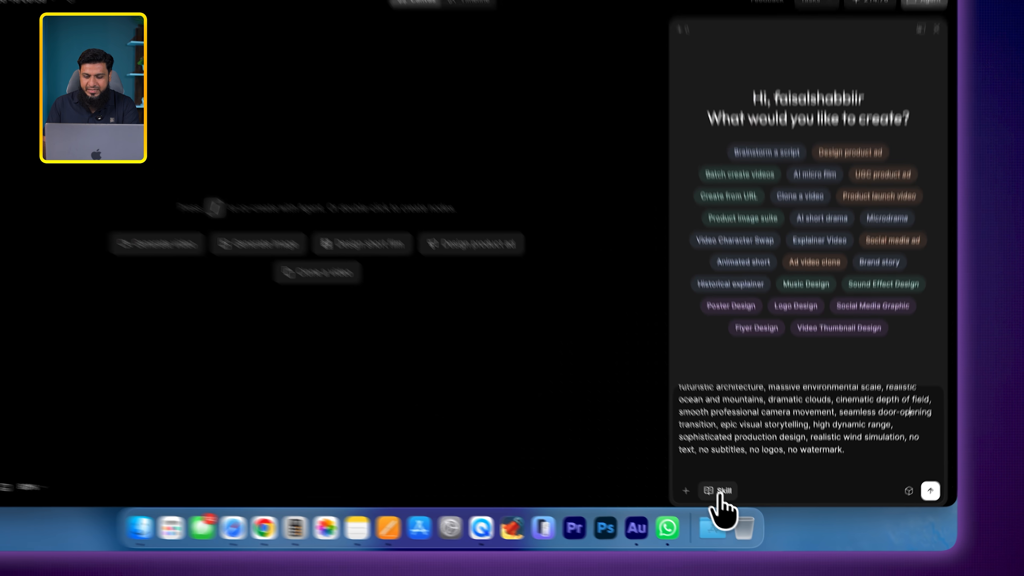
# - Look through the Film, Marketing and Other skill categories, the skill creation page and the saved skills
pyautogui.click(720, 490)
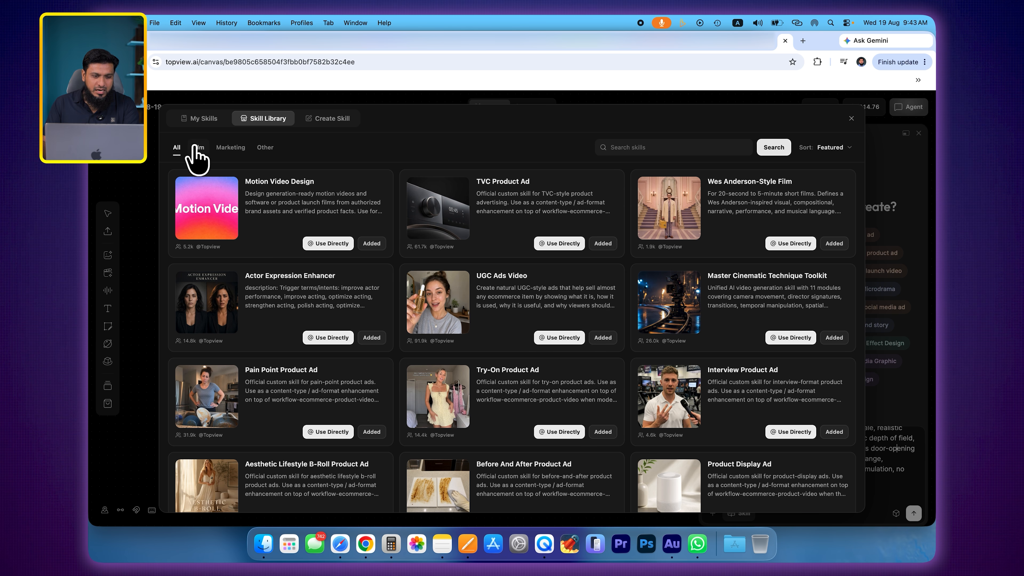
pyautogui.click(198, 148)
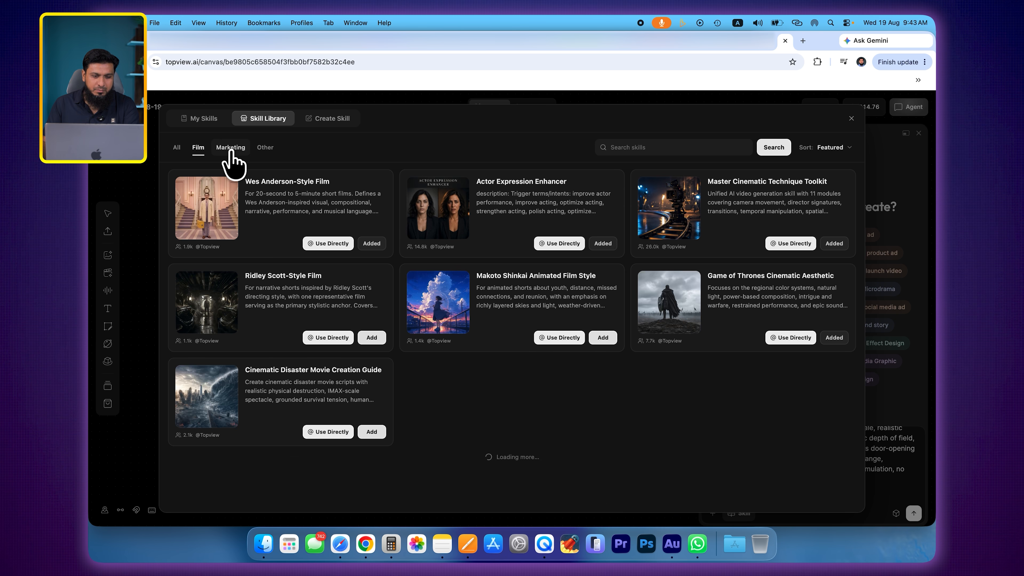
pyautogui.click(231, 150)
pyautogui.click(264, 148)
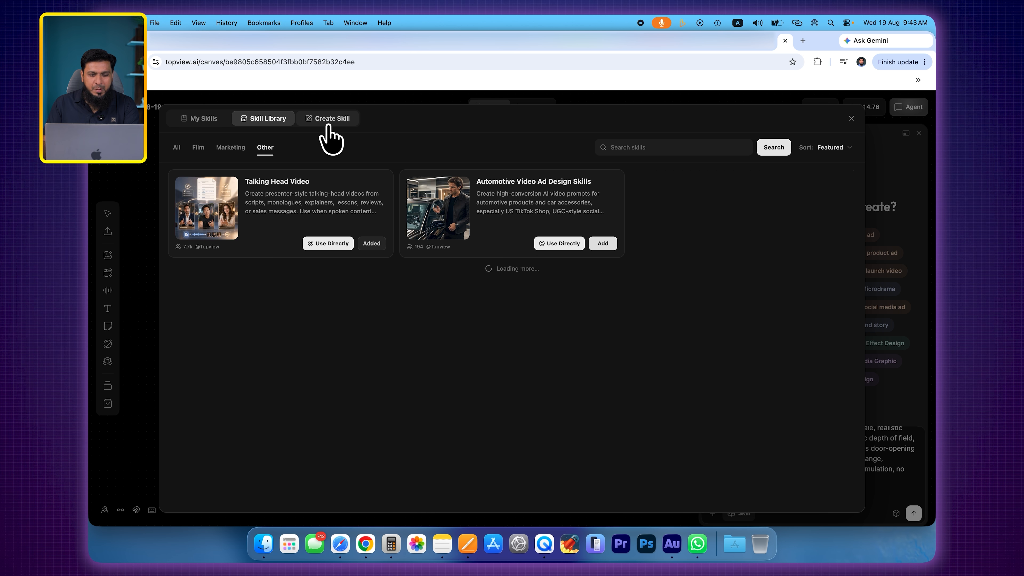
pyautogui.click(330, 122)
pyautogui.click(203, 118)
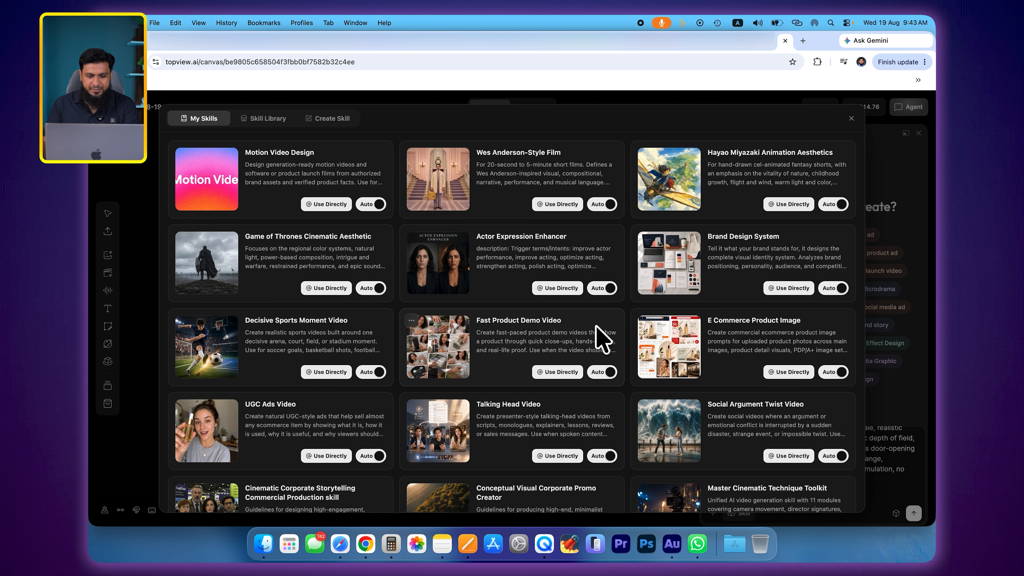
pyautogui.click(850, 118)
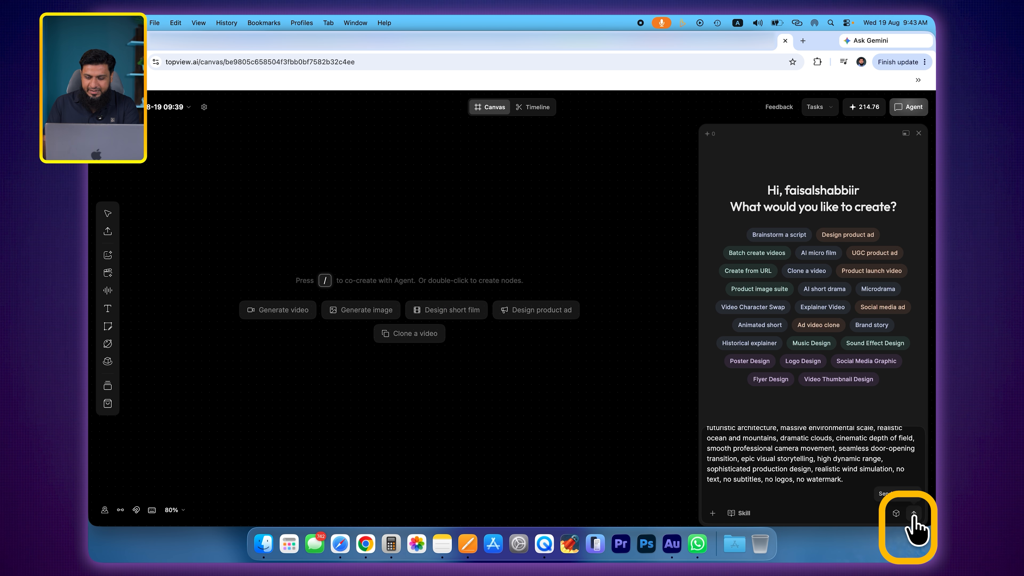
# - Send the film prompt to the agent and reply with "step-by-step short-film workflow"
pyautogui.click(914, 512)
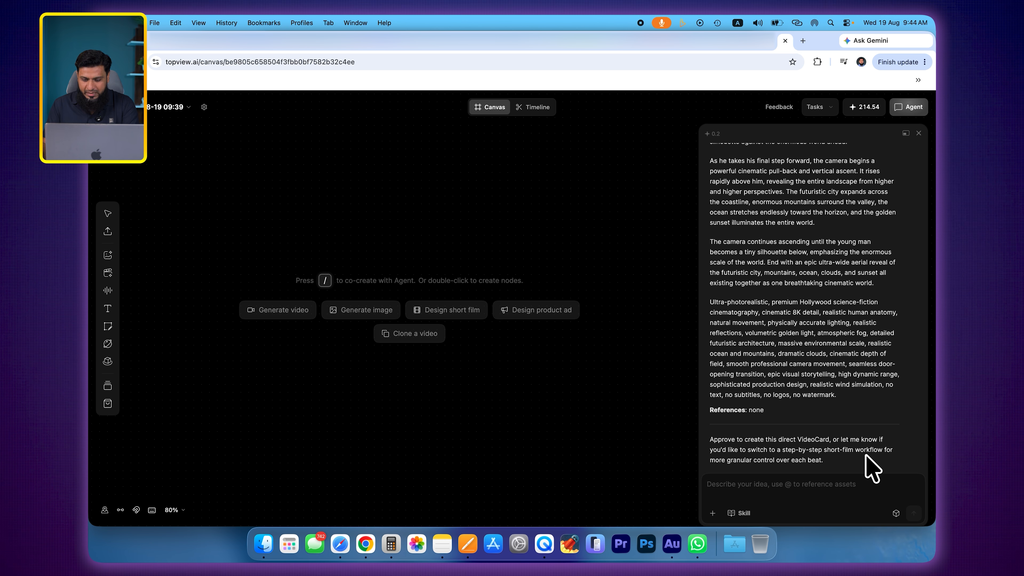
pyautogui.write('step-by-step short-film workflow')
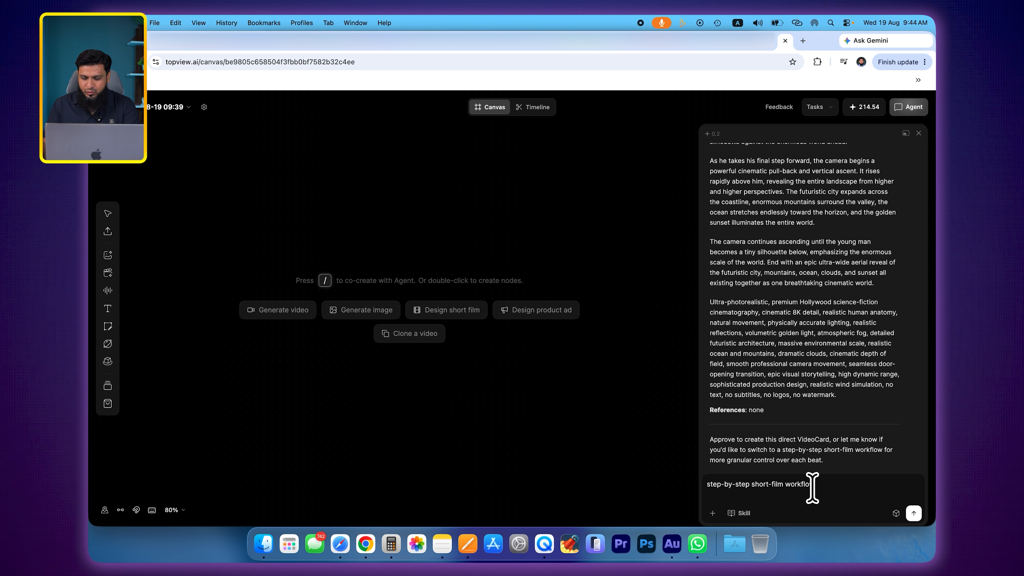
pyautogui.click(913, 513)
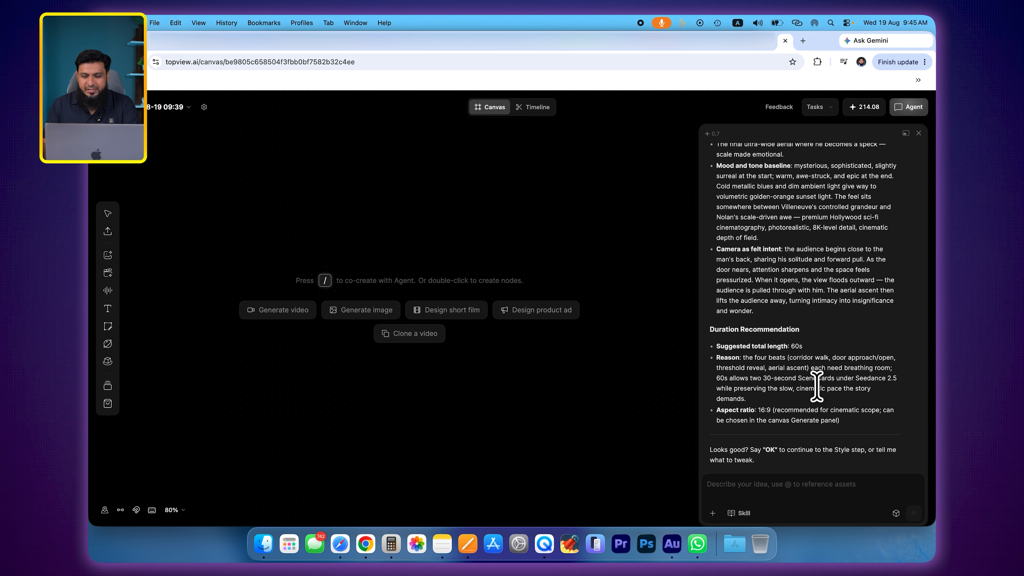
# - Draft a reply to the agent's duration recommendation reading "total length: 30s"
pyautogui.moveTo(745, 346); pyautogui.dragTo(820, 351)
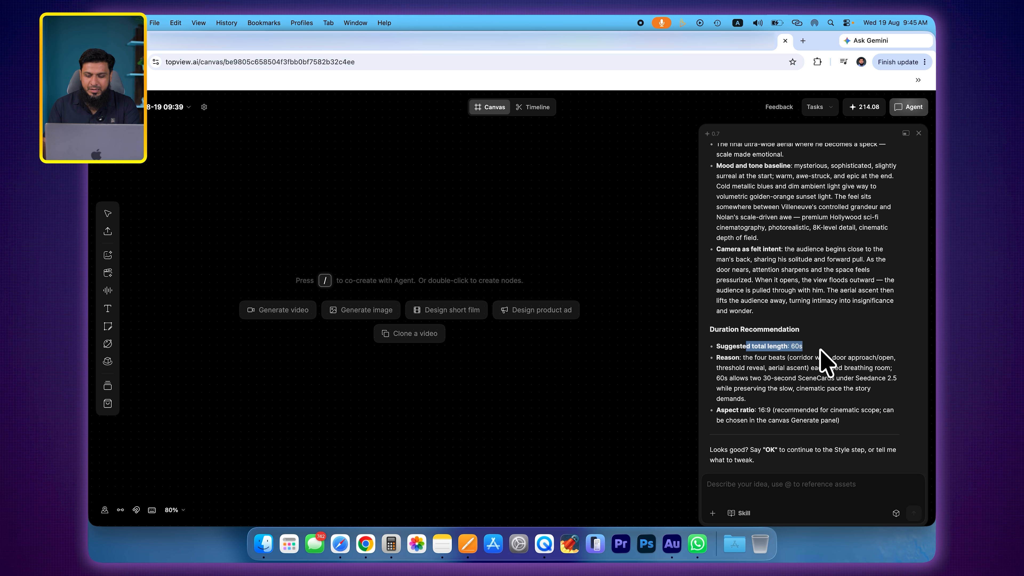
pyautogui.click(782, 488)
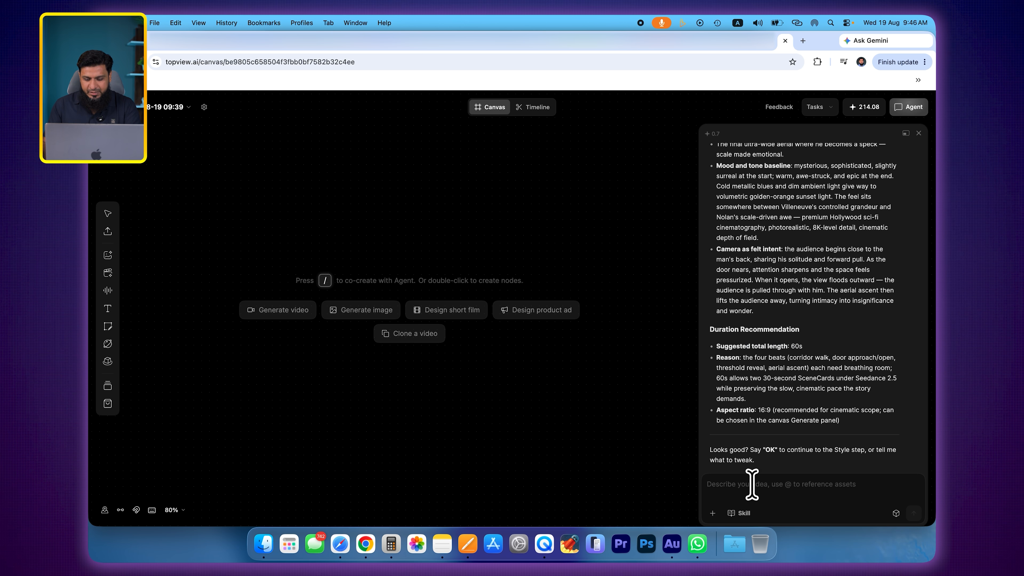
pyautogui.press('super+v')
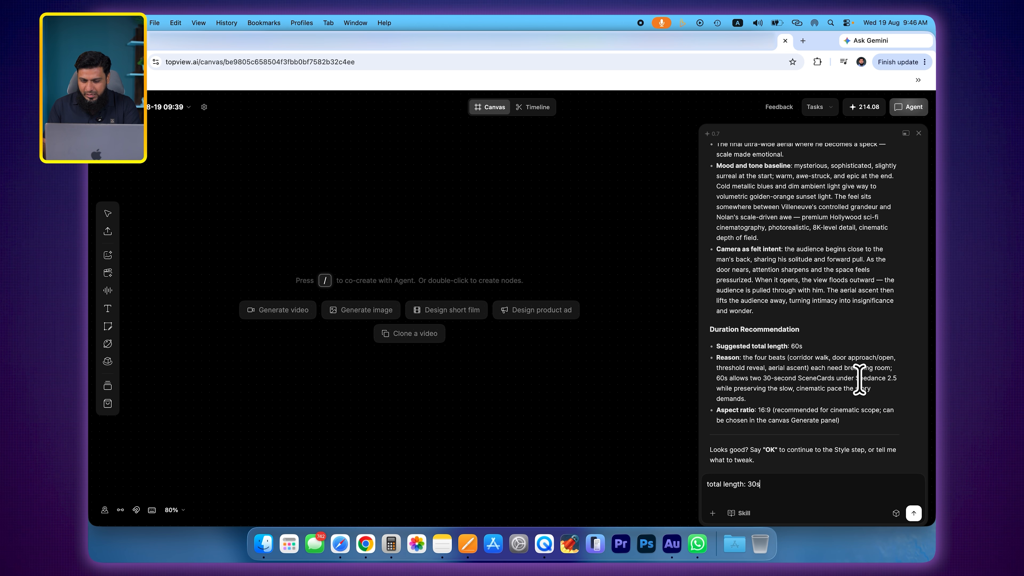
# - Check the video model and aspect ratio recommended in the agent's plan
pyautogui.moveTo(855, 379); pyautogui.dragTo(876, 379)
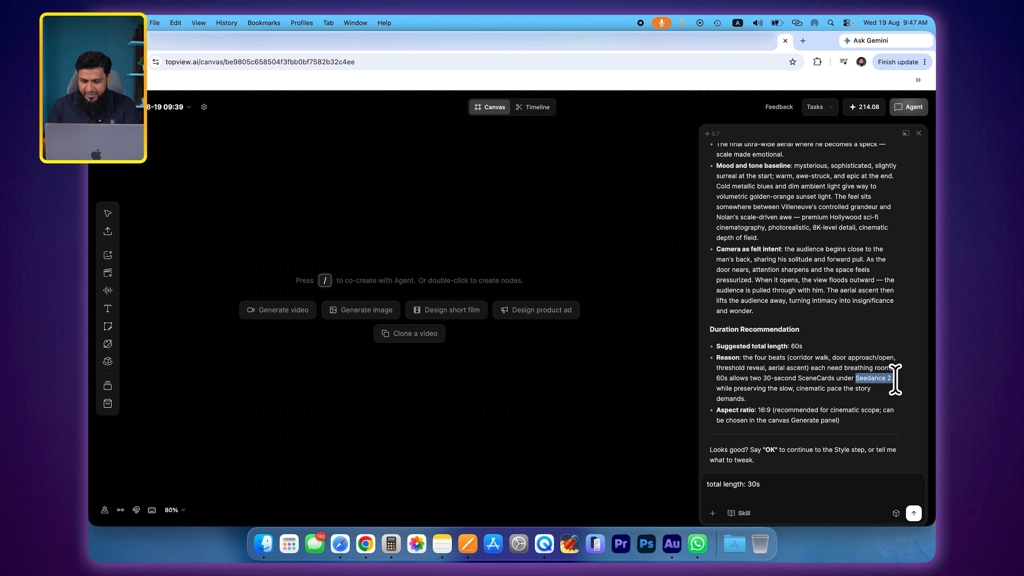
pyautogui.click(783, 386)
pyautogui.moveTo(731, 411); pyautogui.dragTo(772, 410)
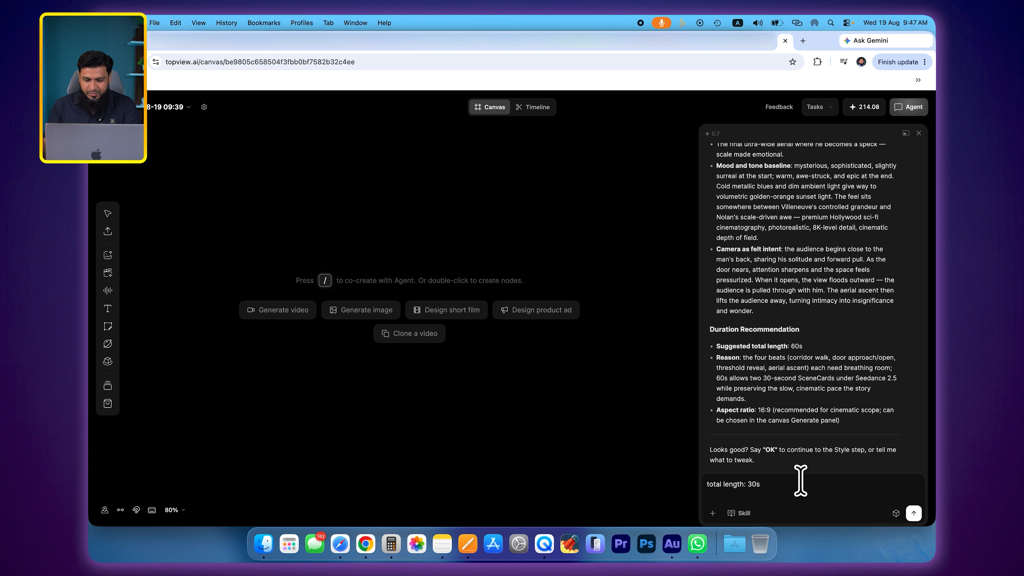
# - Send the agent the reply setting the total length to 30s, and approve the revised plan with "ok"
pyautogui.click(913, 513)
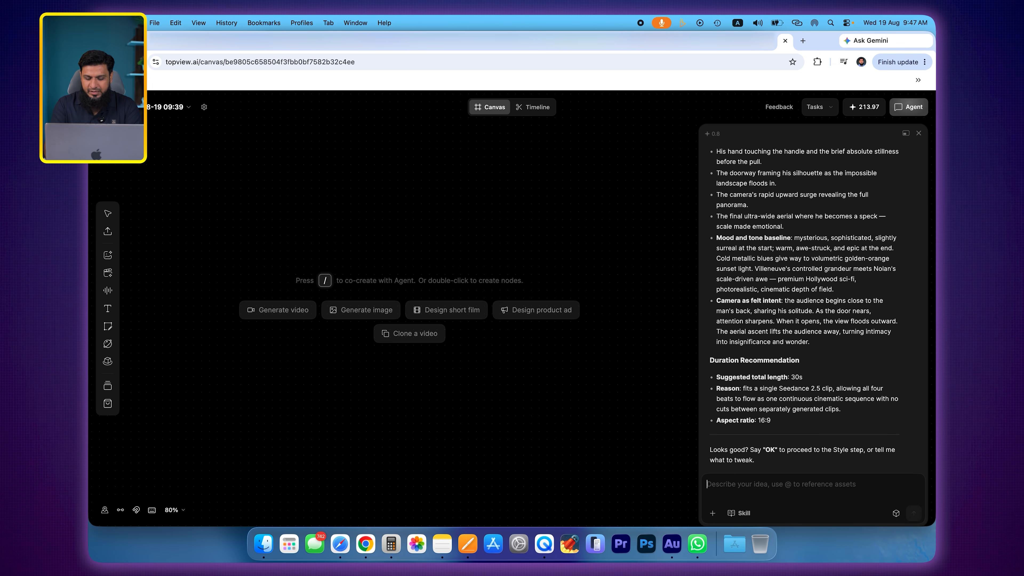
pyautogui.write('ok')
pyautogui.press('Return')
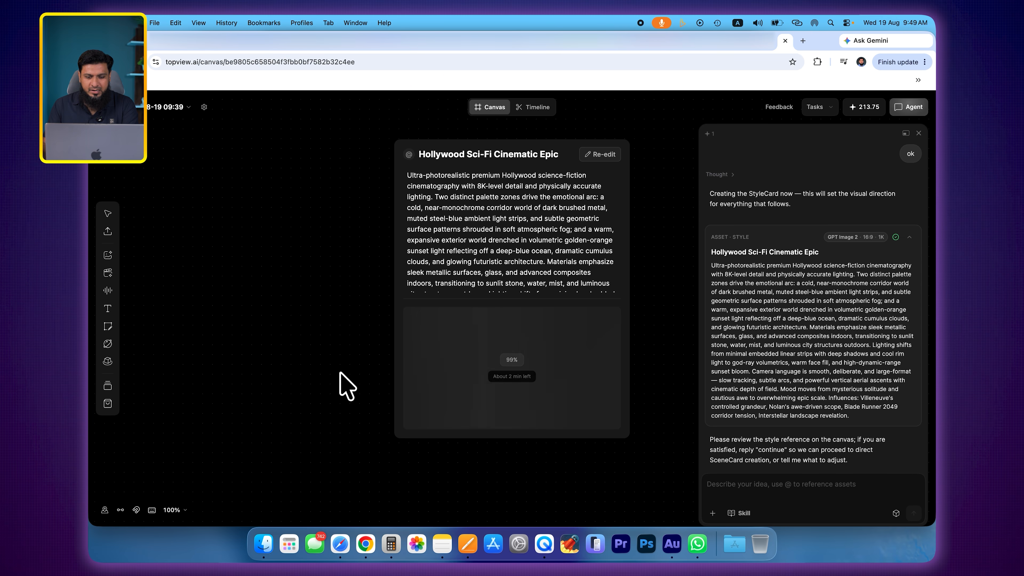
# - Review the Hollywood Sci-Fi Cinematic Epic style card and its reference image, and approve it by replying "continue" to the agent
pyautogui.scroll(-5, 480, 319)
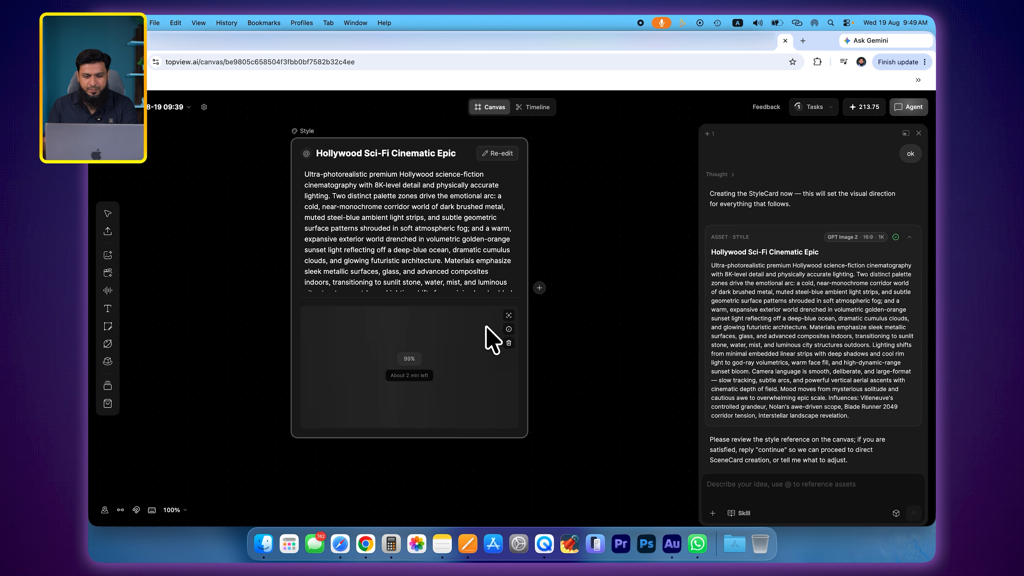
pyautogui.scroll(-3, 477, 318)
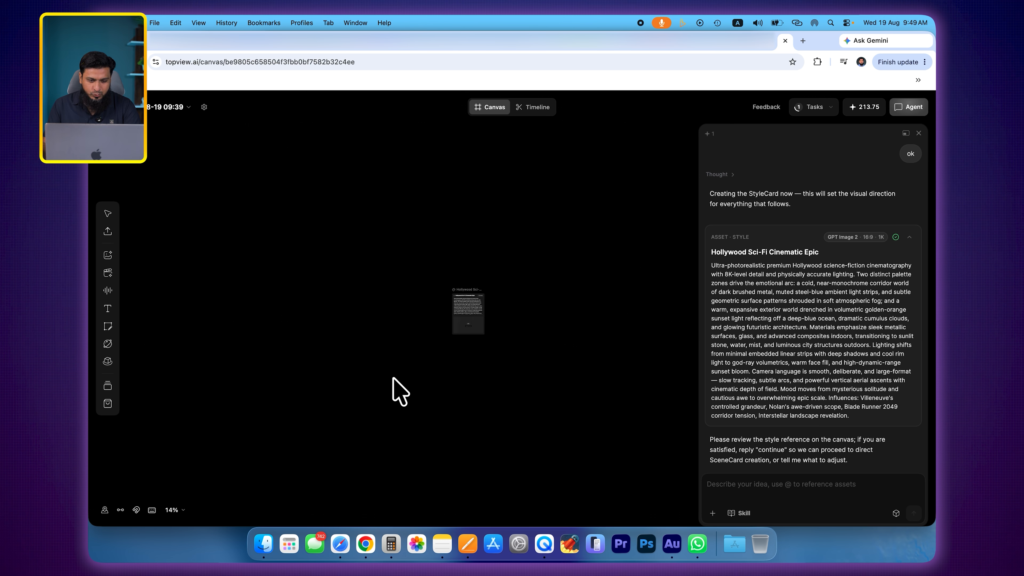
pyautogui.scroll(4, 570, 283)
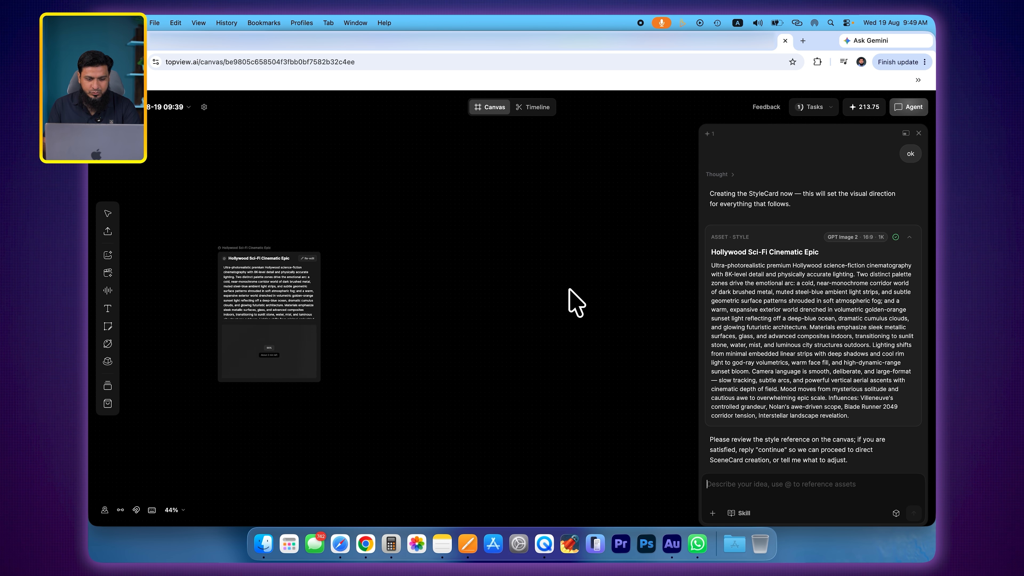
pyautogui.scroll(3, 453, 288)
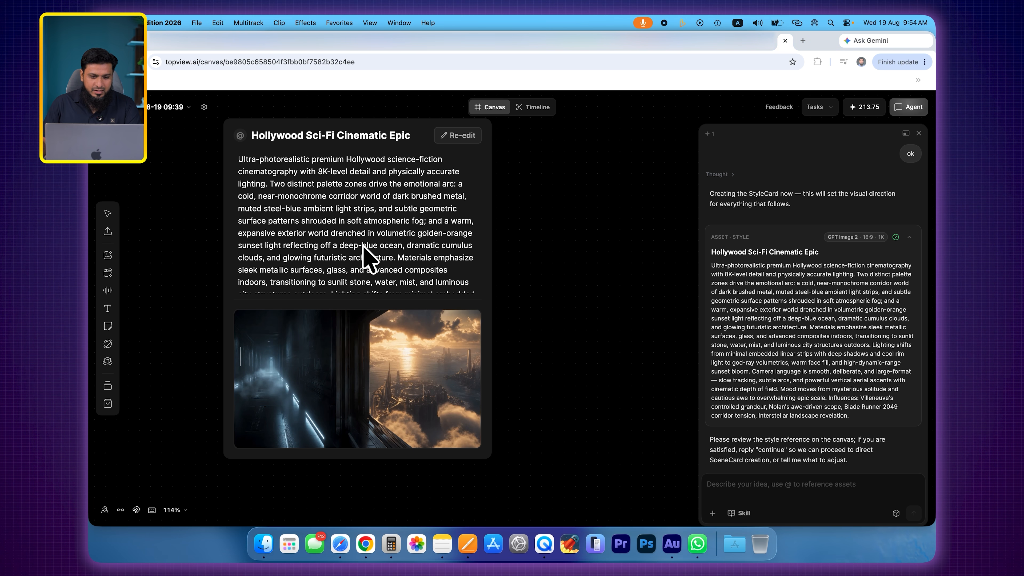
pyautogui.scroll(-3, 366, 258)
pyautogui.scroll(3, 375, 256)
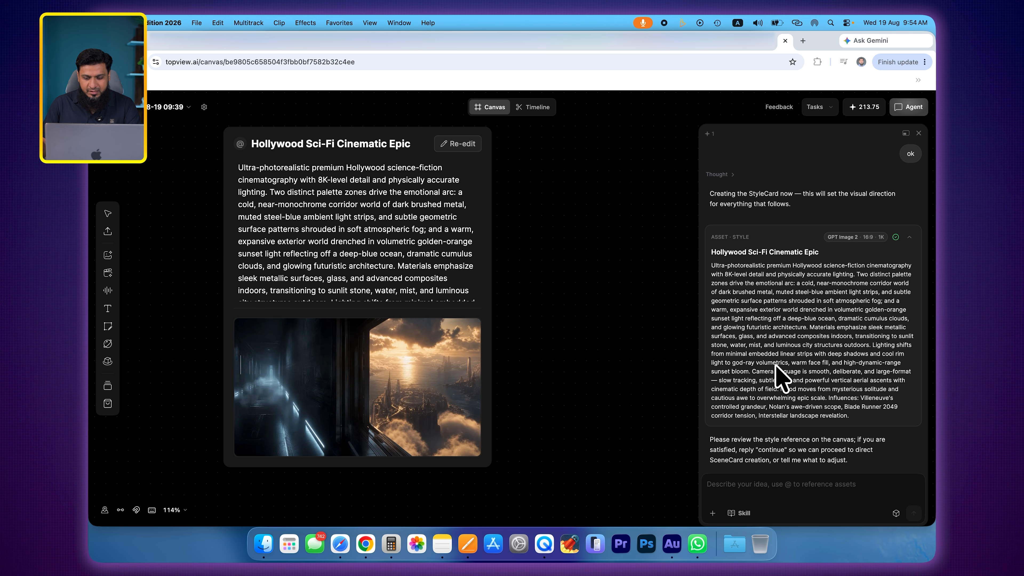
pyautogui.click(776, 480)
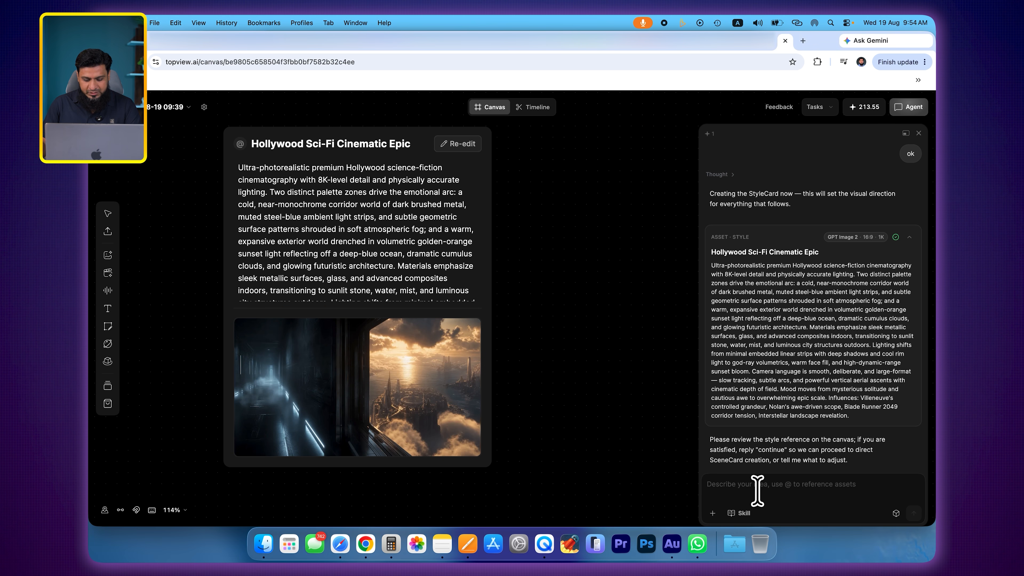
pyautogui.write('continue')
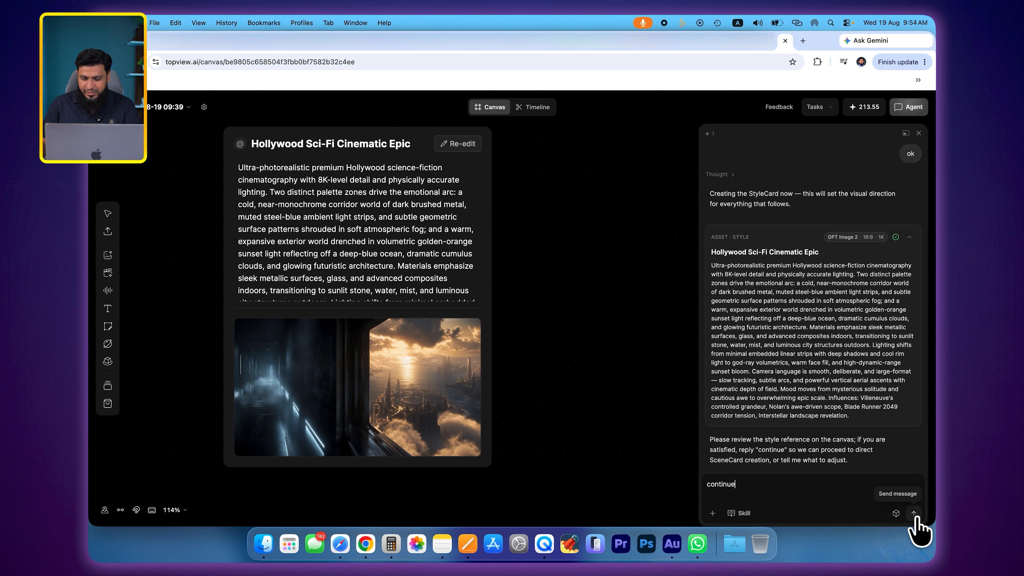
pyautogui.click(913, 513)
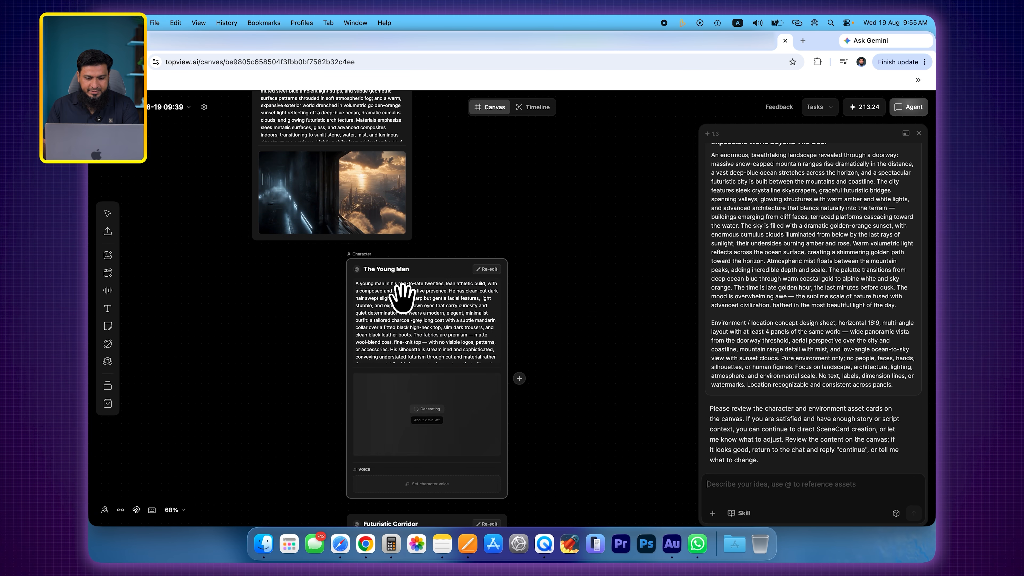
# - Move The Young Man character card beside the Hollywood Sci-Fi Cinematic Epic style card
pyautogui.scroll(2, 531, 258)
pyautogui.moveTo(525, 279); pyautogui.dragTo(507, 217)
pyautogui.scroll(3, 622, 222)
pyautogui.hscroll(-2, 620, 223)
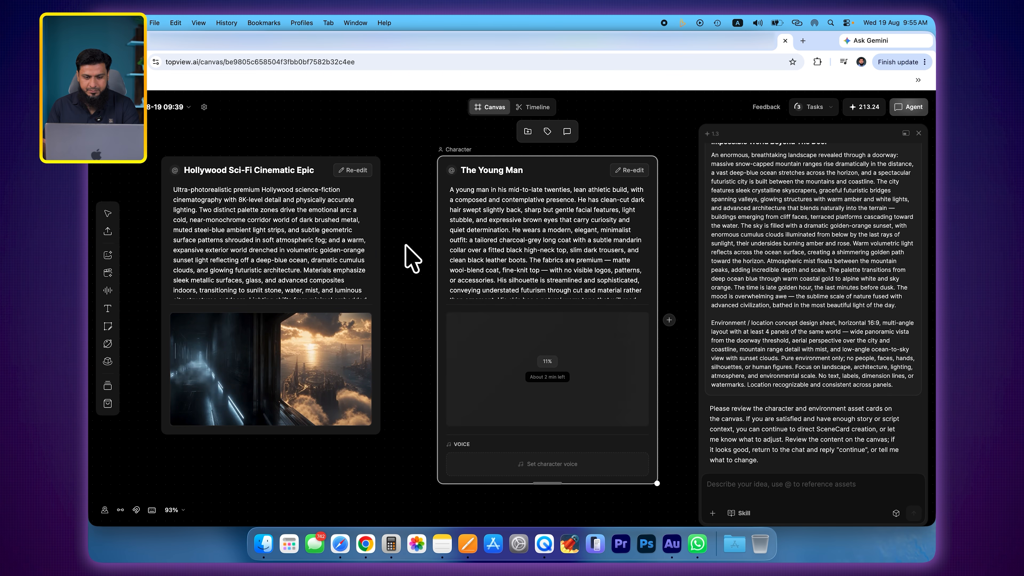
# - Examine The Young Man's character reference images and open the card's voice options
pyautogui.scroll(6, 844, 347)
pyautogui.scroll(3, 845, 351)
pyautogui.scroll(-7, 846, 351)
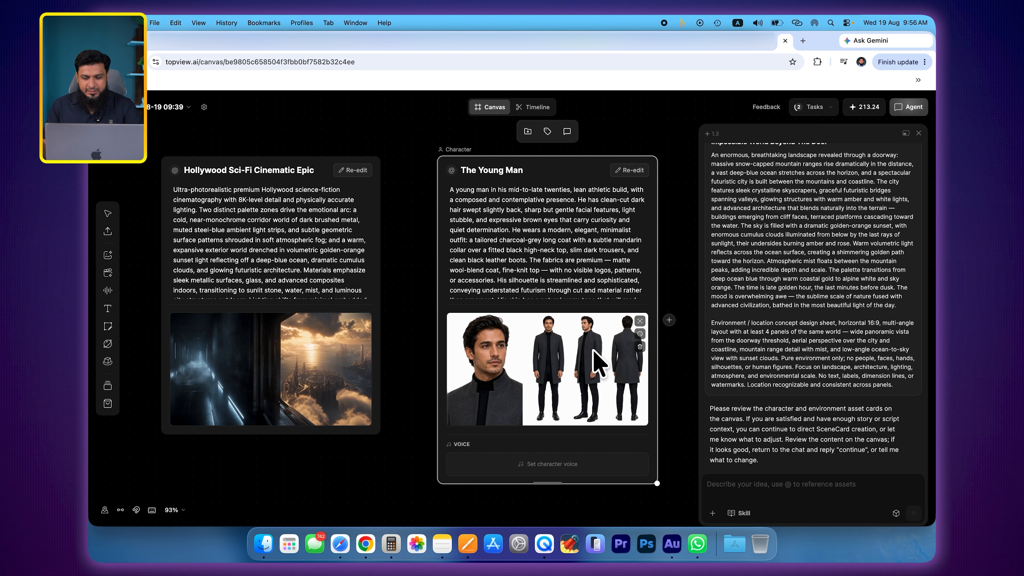
pyautogui.scroll(5, 572, 355)
pyautogui.scroll(-1, 540, 356)
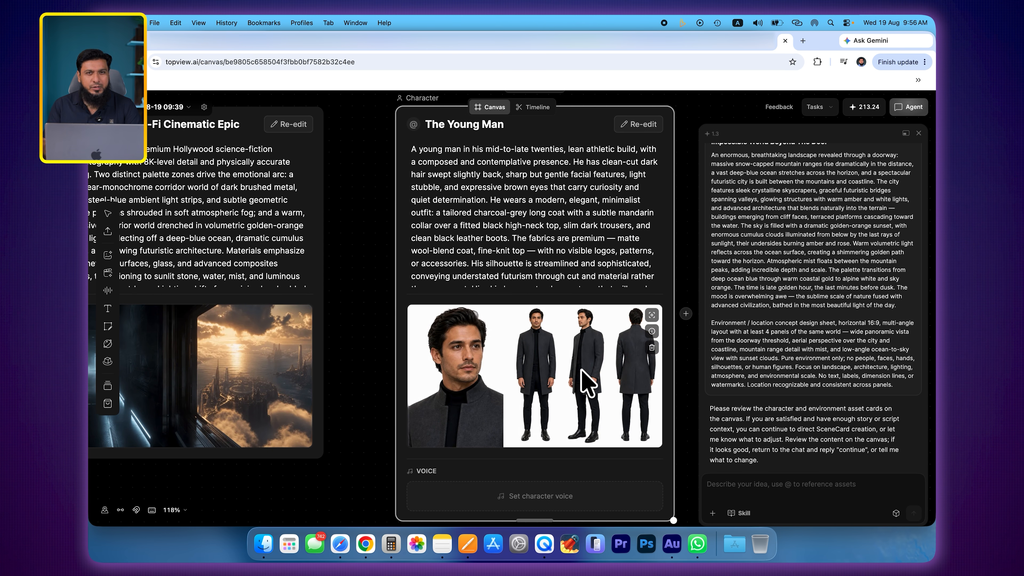
pyautogui.scroll(-4, 585, 383)
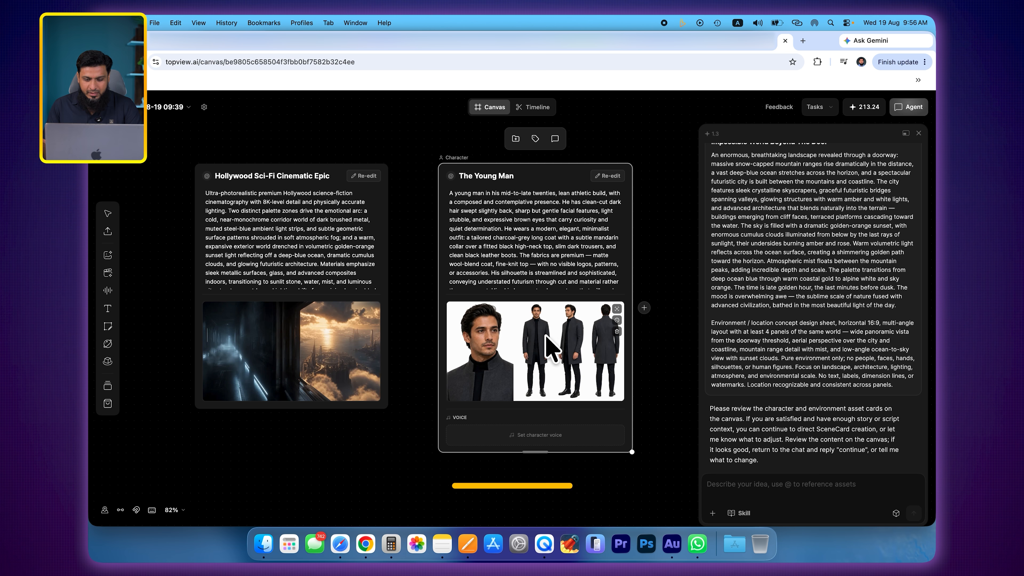
pyautogui.click(518, 439)
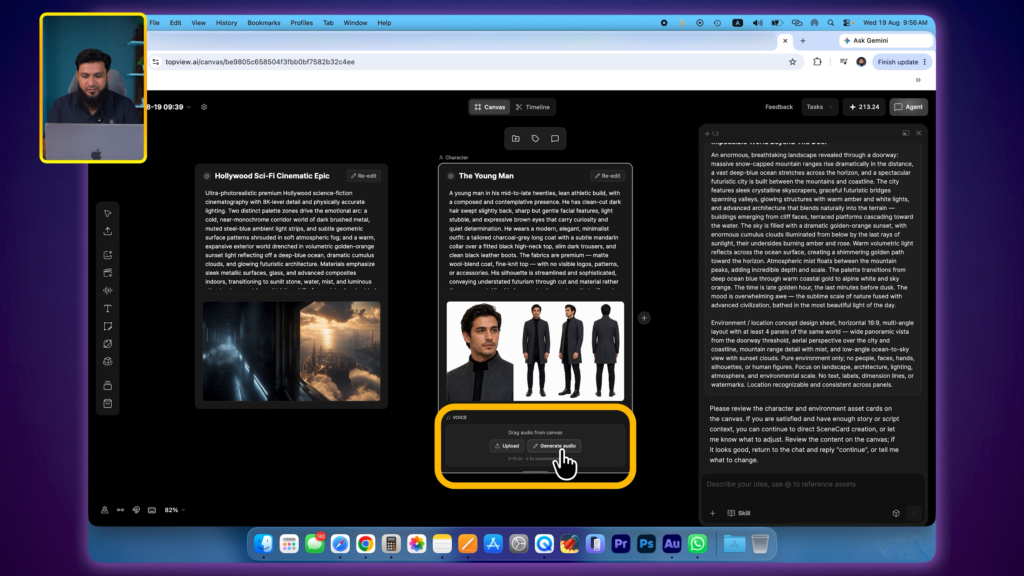
# - Accept the character and environment asset cards by replying "continue" to the agent
pyautogui.click(761, 485)
pyautogui.write('continue')
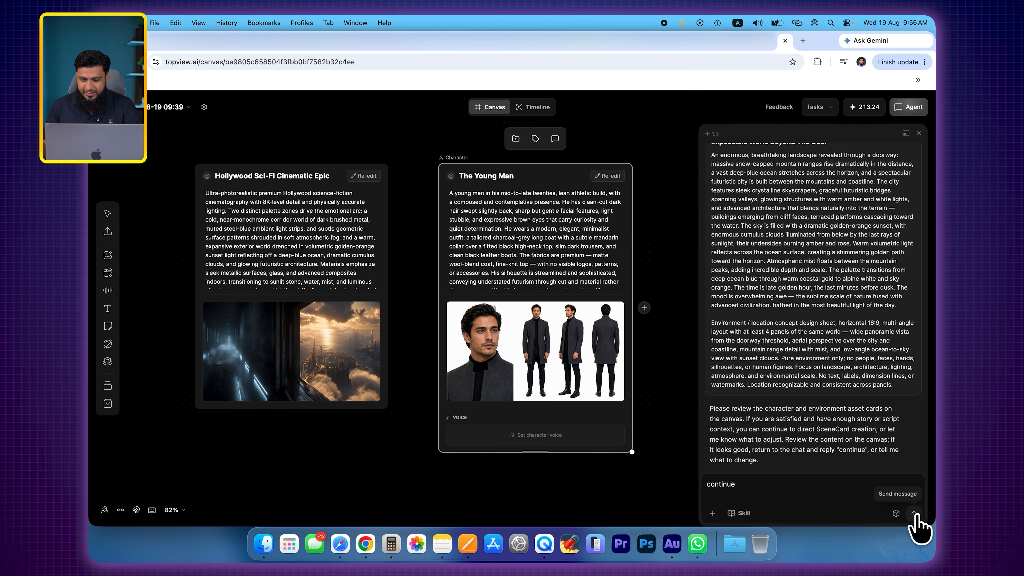
pyautogui.click(913, 512)
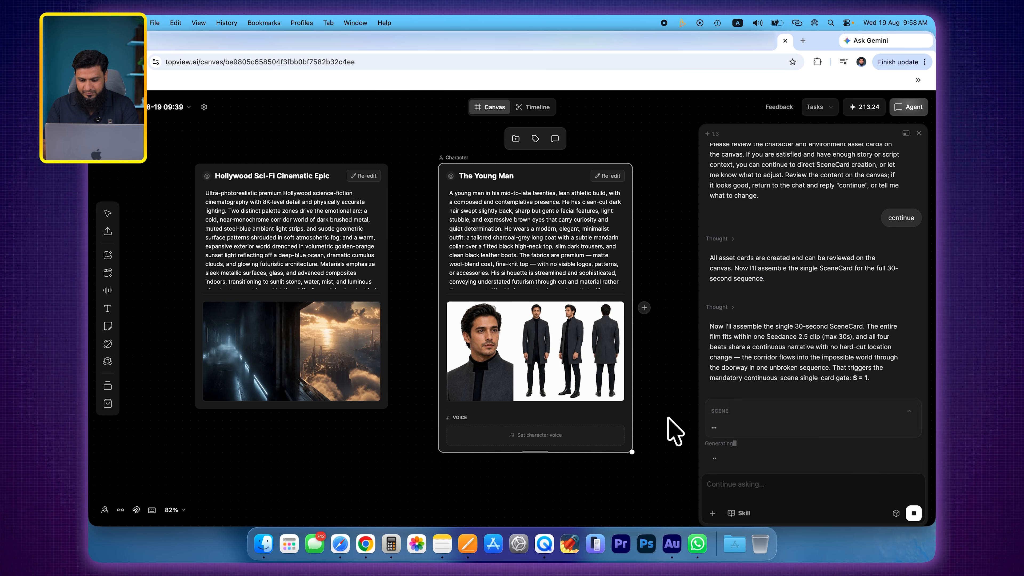
# - Examine the Scene 01 card on the canvas, including its script and its character and environment references
pyautogui.moveTo(359, 176); pyautogui.dragTo(265, 217)
pyautogui.scroll(1, 799, 354)
pyautogui.scroll(4, 368, 163)
pyautogui.scroll(5, 391, 221)
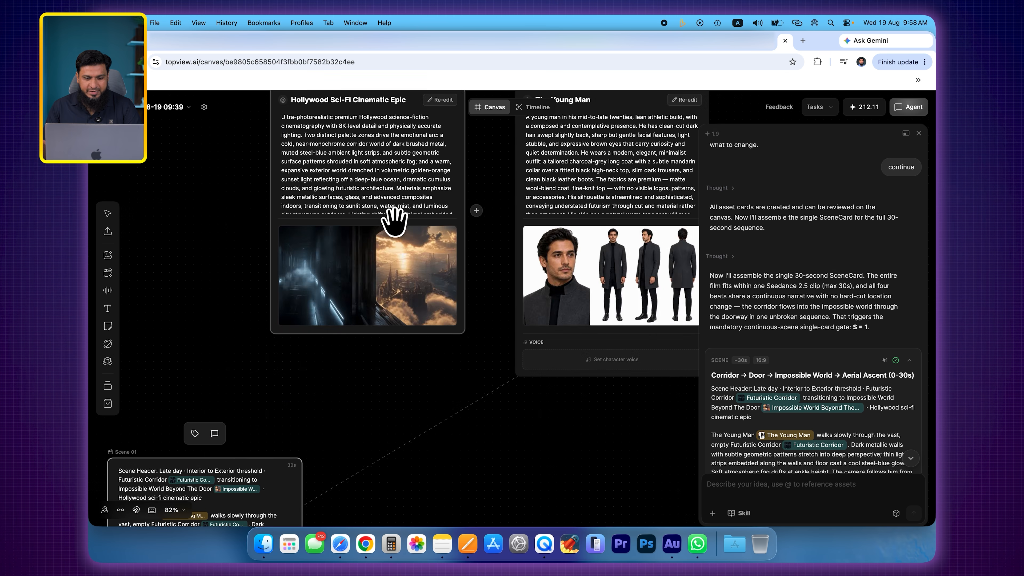
pyautogui.scroll(-2, 393, 221)
pyautogui.scroll(-3, 628, 293)
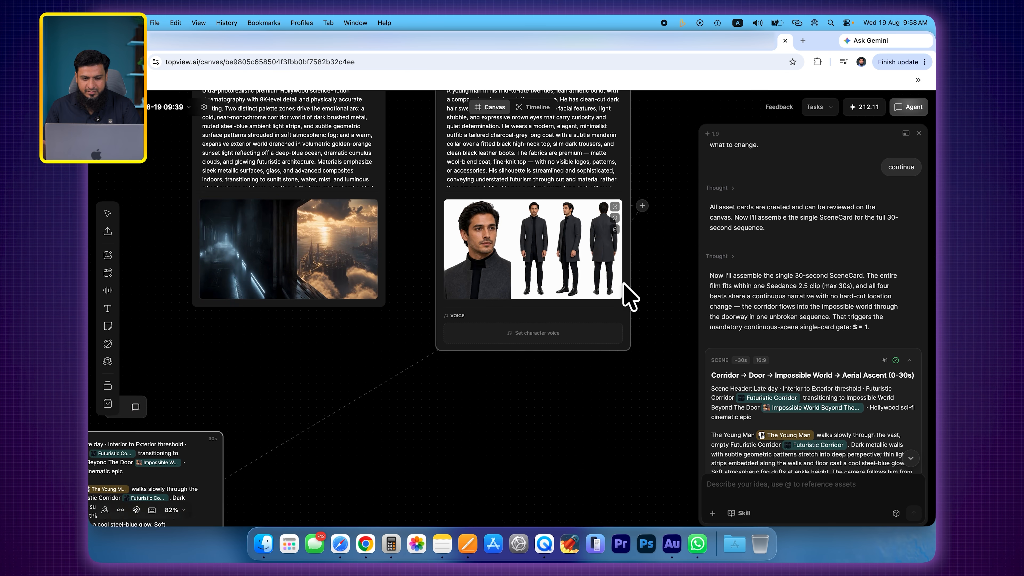
pyautogui.hscroll(-4, 344, 331)
pyautogui.scroll(-3, 345, 330)
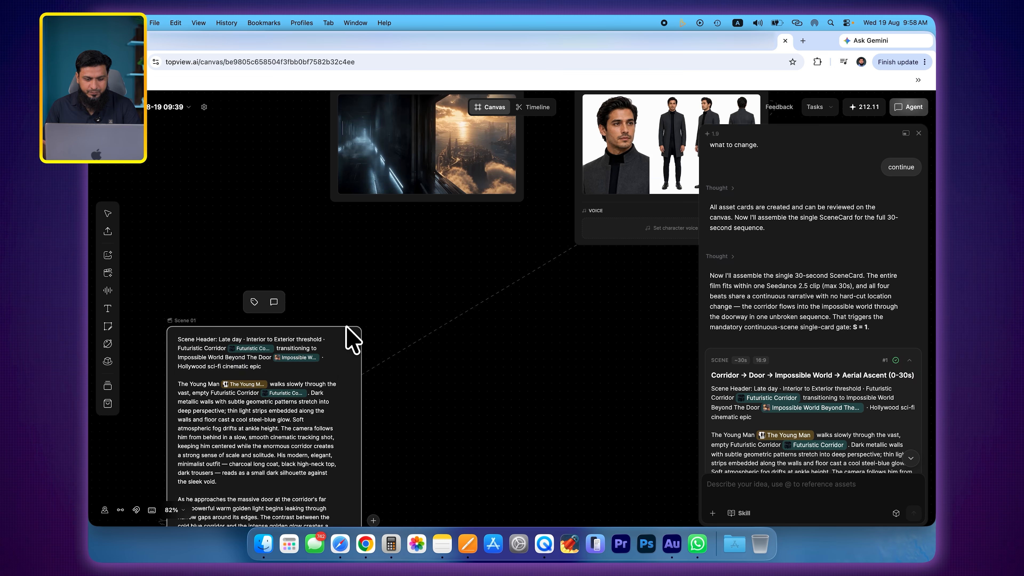
pyautogui.hscroll(-4, 347, 334)
pyautogui.scroll(-8, 348, 333)
pyautogui.scroll(6, 346, 325)
pyautogui.scroll(2, 345, 323)
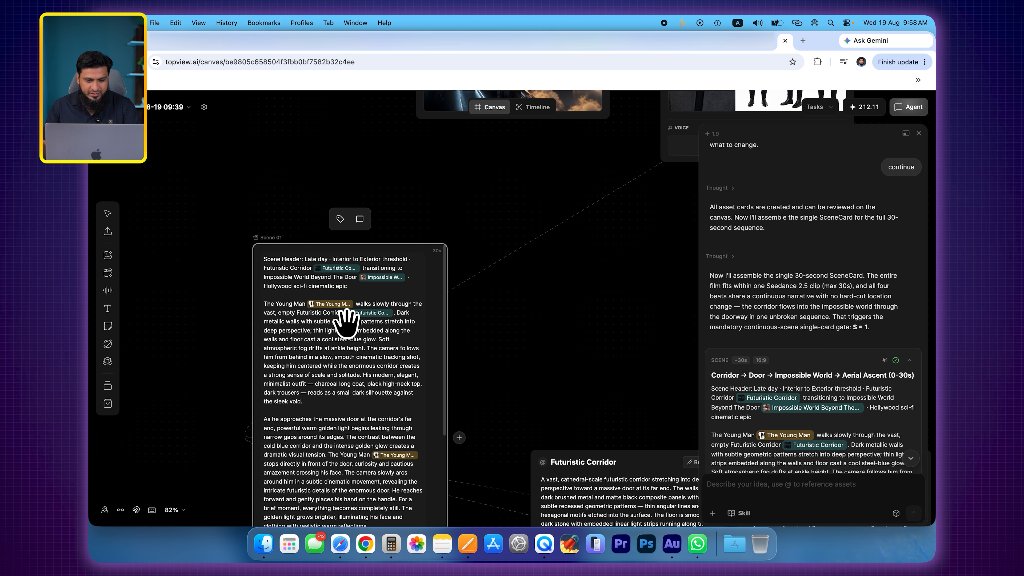
pyautogui.moveTo(337, 266)
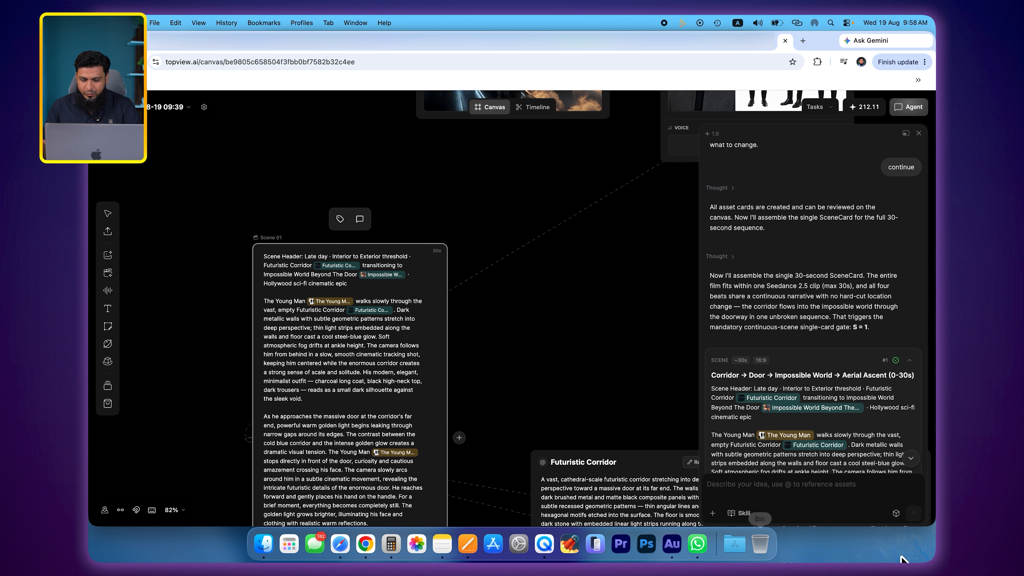
# - Look through the assets that can be referenced with "@" in a message to the agent, and clear the draft
pyautogui.click(817, 490)
pyautogui.write('@')
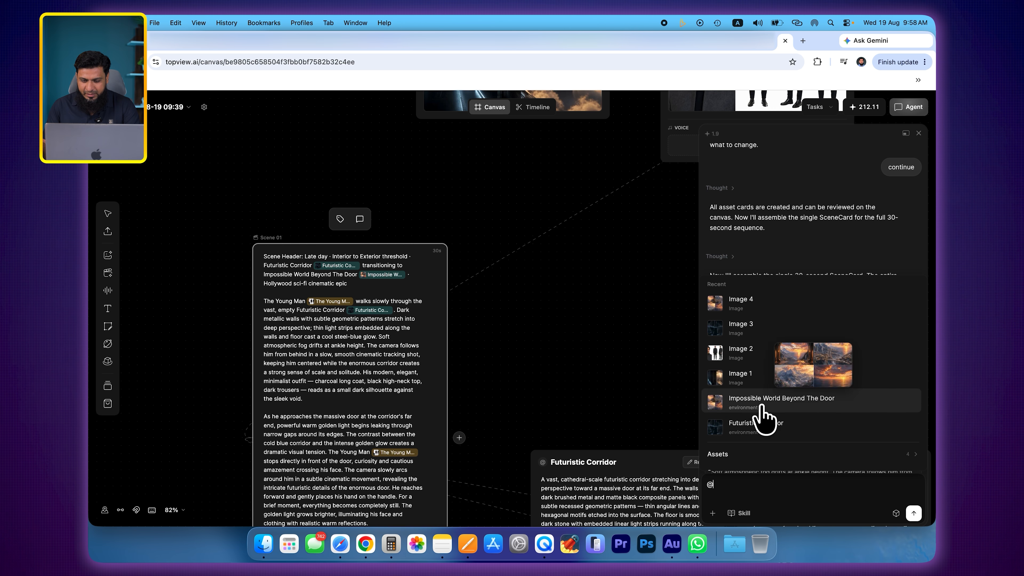
pyautogui.press('BackSpace')
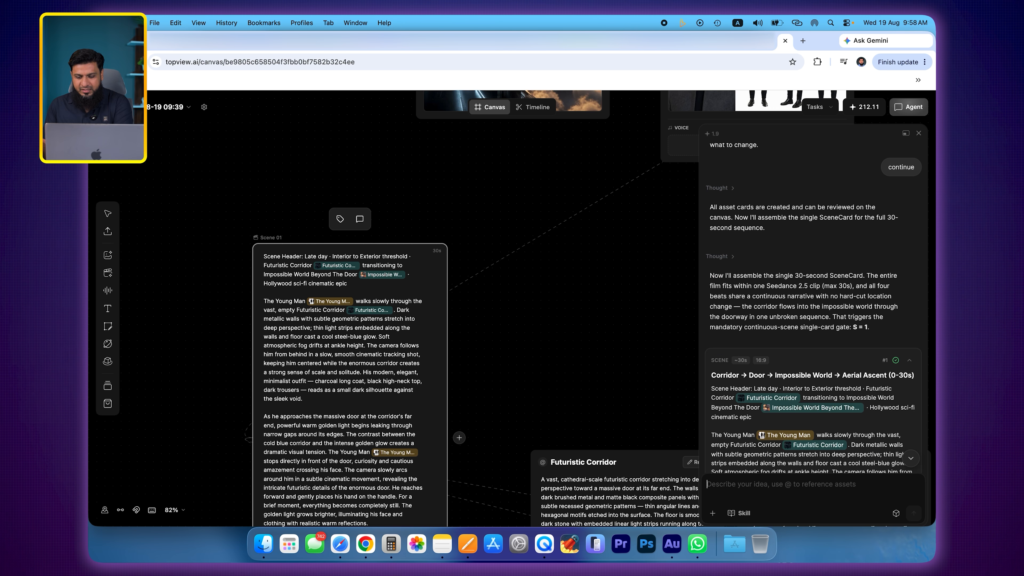
# - Examine the Futuristic Corridor and Impossible World Beyond The Door environment cards alongside the Scene 01 card
pyautogui.moveTo(347, 310)
pyautogui.scroll(-2, 340, 416)
pyautogui.scroll(1, 340, 415)
pyautogui.scroll(-5, 571, 305)
pyautogui.hscroll(2, 572, 304)
pyautogui.hscroll(5, 572, 304)
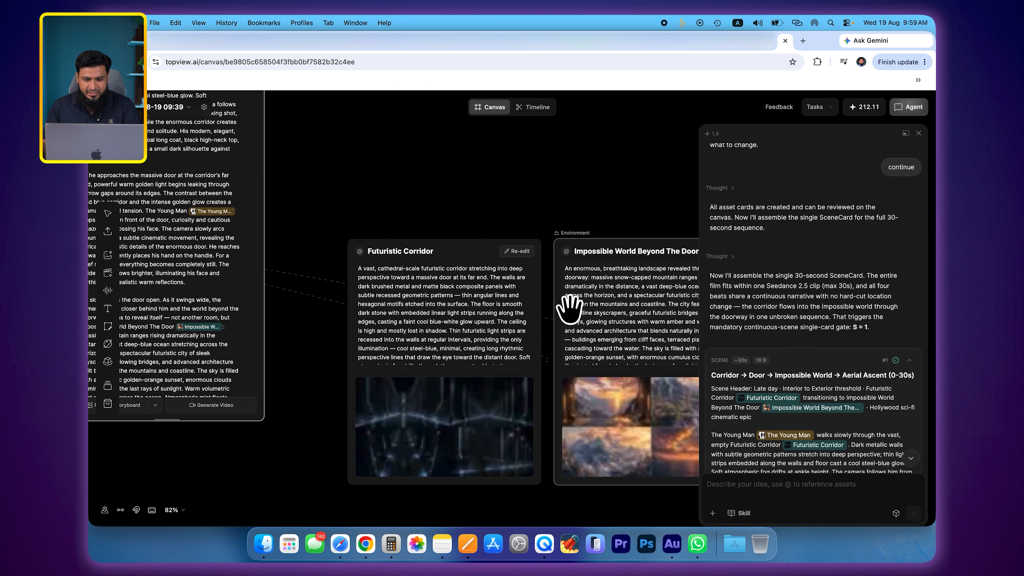
pyautogui.scroll(-5, 434, 235)
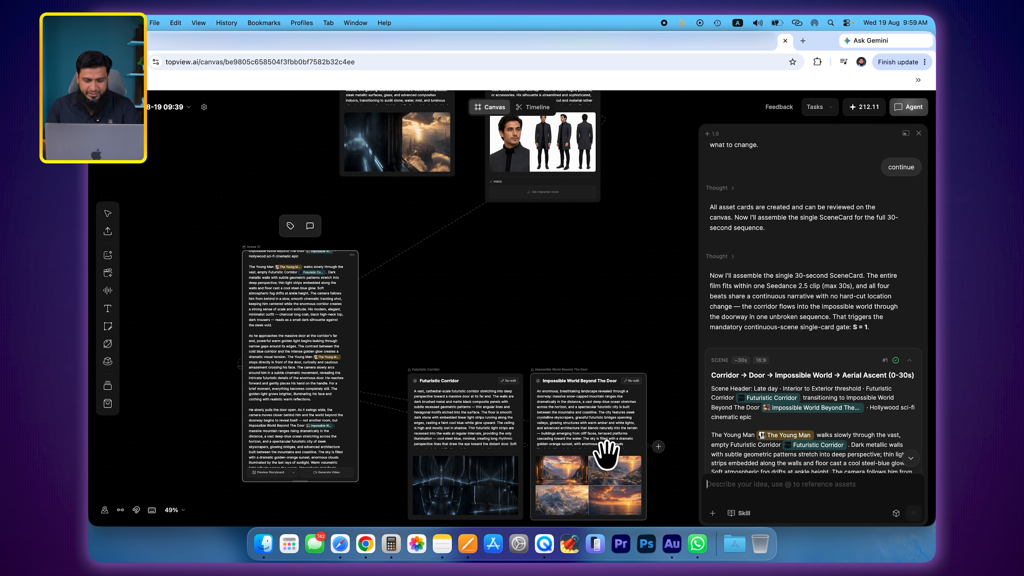
pyautogui.scroll(-3, 605, 454)
pyautogui.hscroll(2, 604, 453)
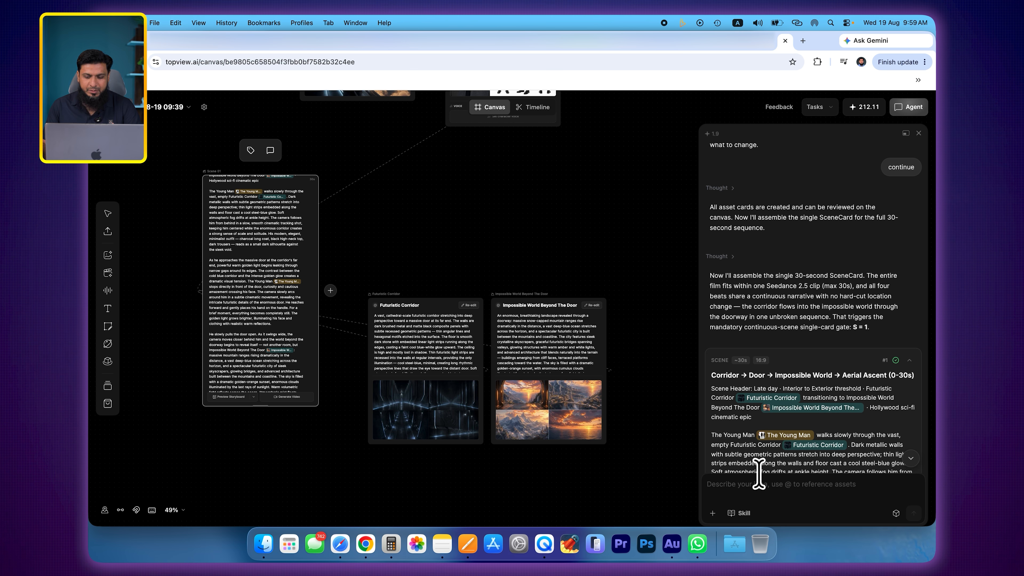
# - Read through the agent's scene description in the chat and approve it by replying "continue"
pyautogui.scroll(-8, 866, 447)
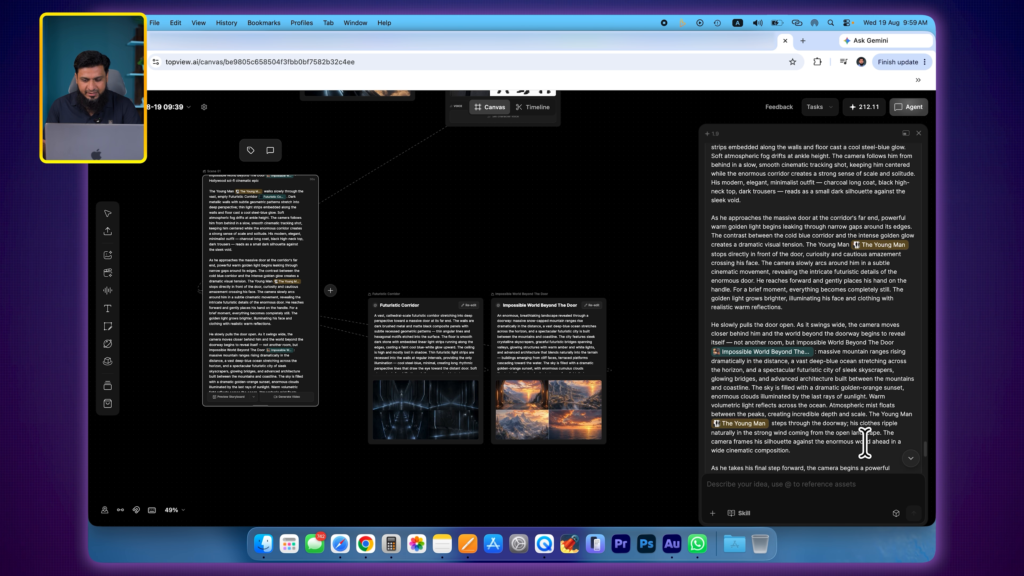
pyautogui.scroll(-7, 864, 443)
pyautogui.click(768, 489)
pyautogui.write('continue')
pyautogui.click(913, 513)
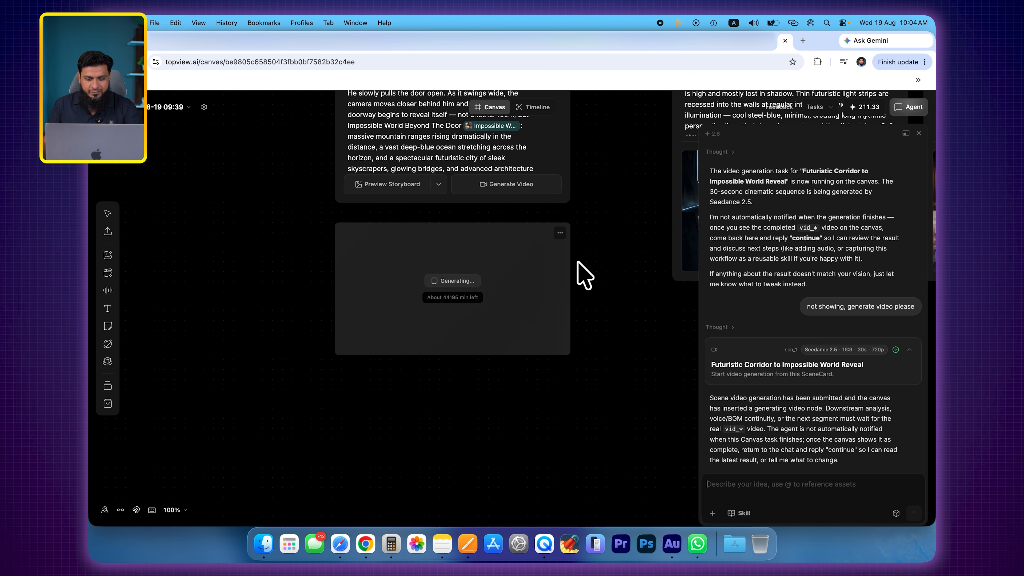
# - Rearrange the style, The Young Man, Scene 01, Futuristic Corridor and Impossible World Beyond The Door cards on the canvas
pyautogui.scroll(-10, 588, 259)
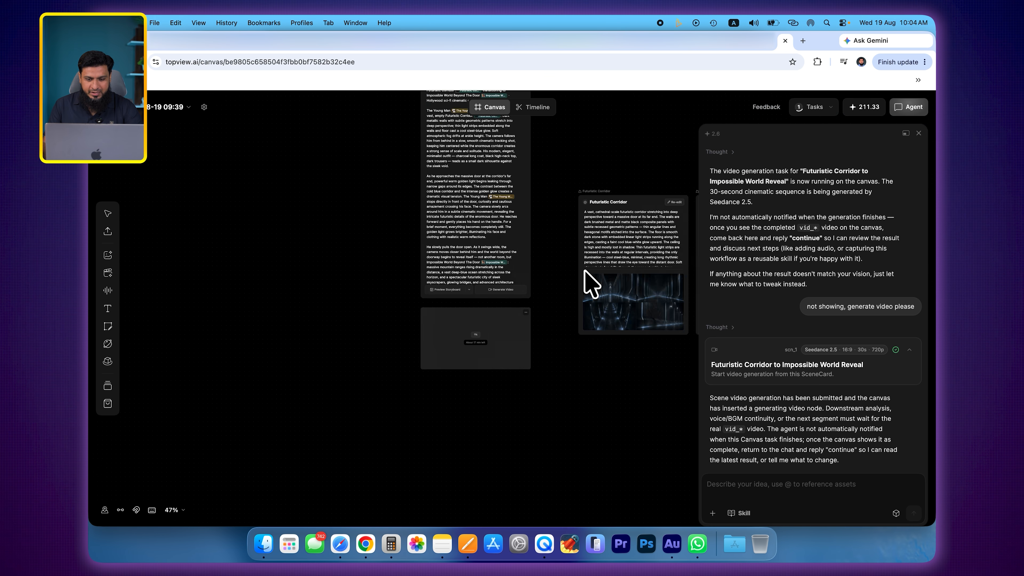
pyautogui.scroll(5, 583, 271)
pyautogui.hscroll(5, 584, 271)
pyautogui.scroll(-3, 584, 271)
pyautogui.scroll(2, 418, 210)
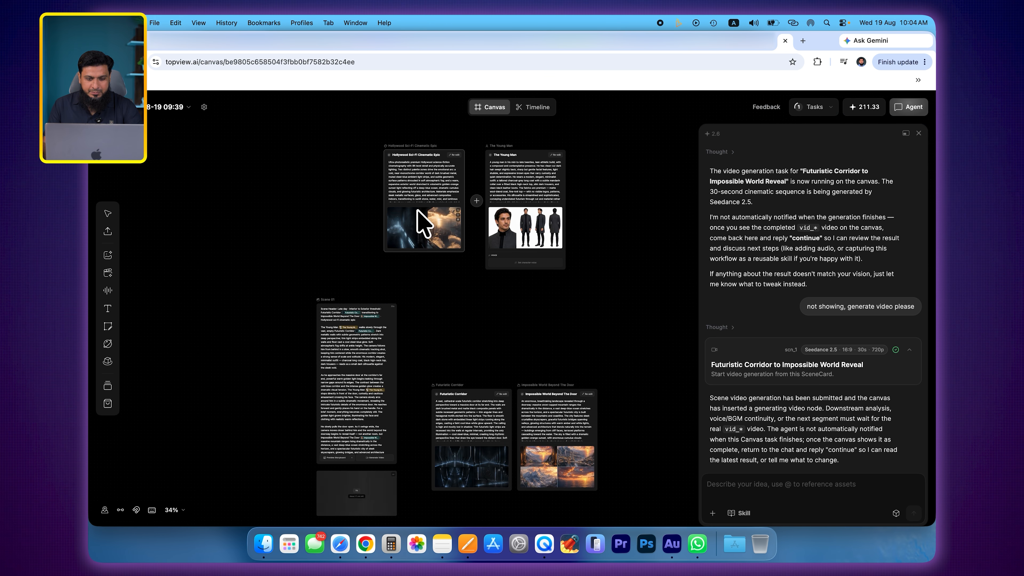
pyautogui.scroll(-1, 420, 209)
pyautogui.moveTo(420, 209); pyautogui.dragTo(350, 208)
pyautogui.moveTo(518, 217); pyautogui.dragTo(458, 215)
pyautogui.moveTo(395, 393); pyautogui.dragTo(388, 381)
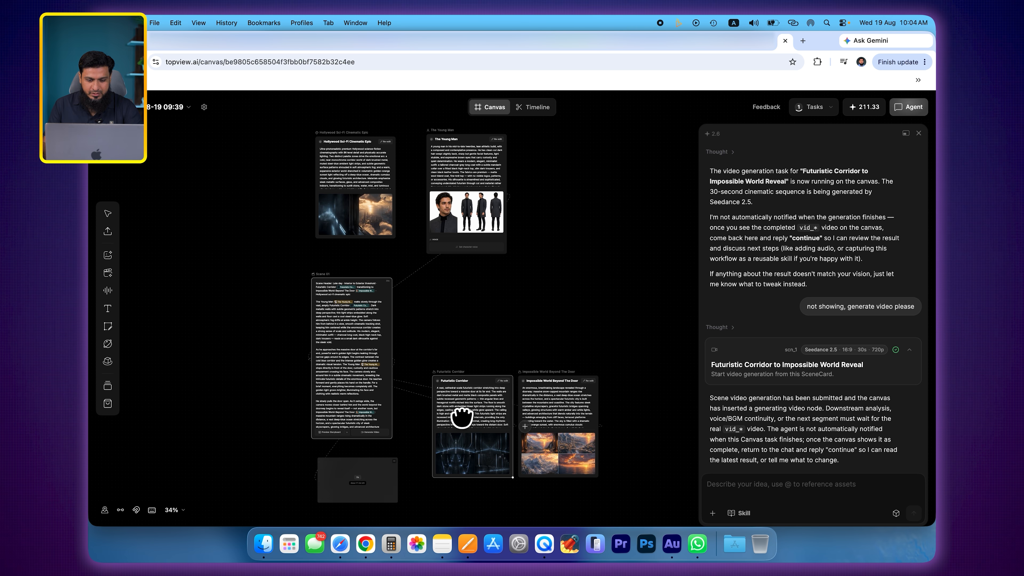
pyautogui.moveTo(459, 418); pyautogui.dragTo(454, 409)
pyautogui.click(551, 407)
# - Inspect the video node below the scene card and preview the Front-Face Orbit to Futuristic City Reveal video
pyautogui.scroll(5, 356, 475)
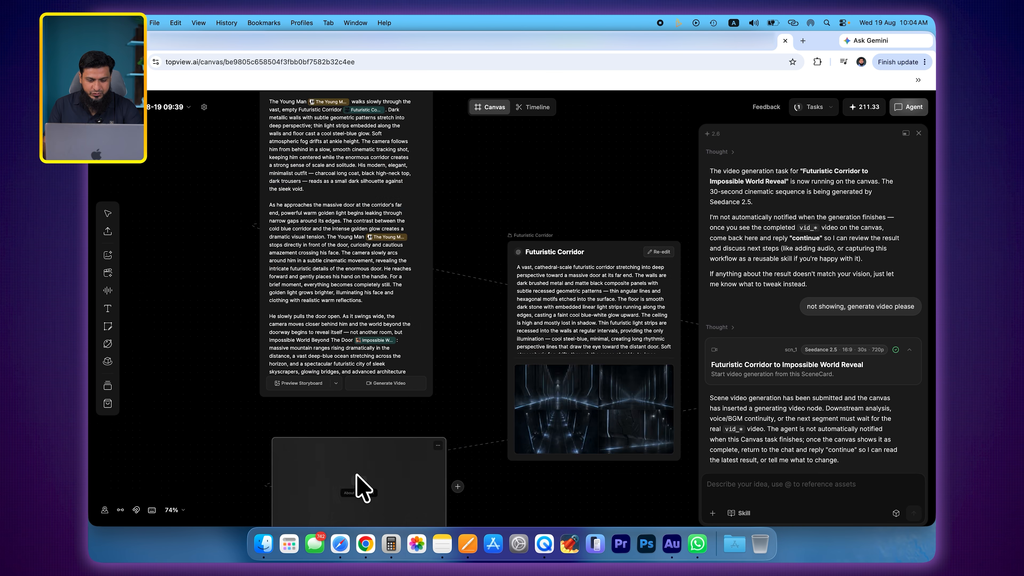
pyautogui.scroll(-3, 358, 476)
pyautogui.scroll(6, 842, 352)
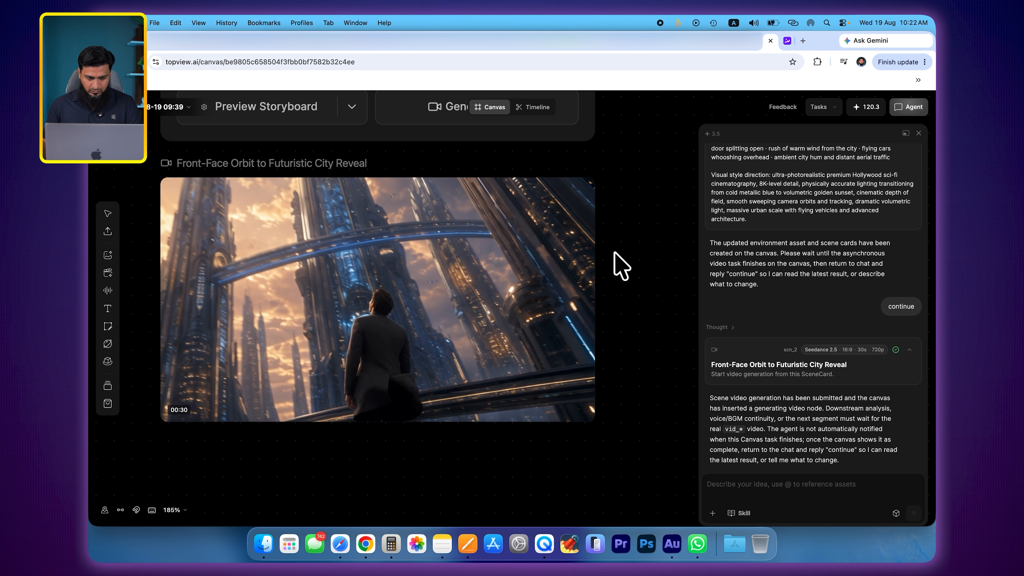
pyautogui.moveTo(450, 306)
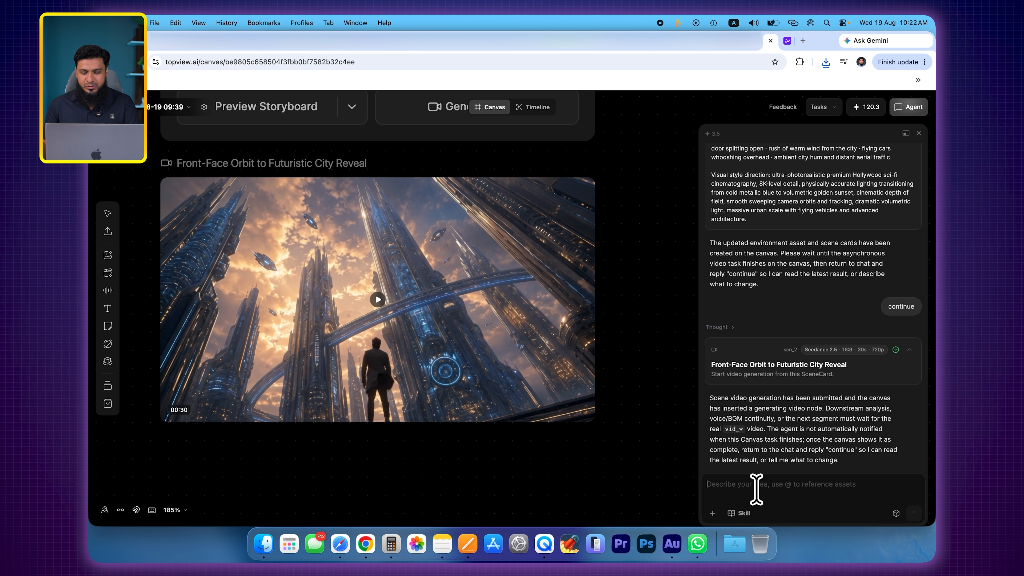
# - Ask the agent to modify the scene with two people, spoken dialogue, a door opening onto a hyper-realistic futuristic city, and natural facial expressions
pyautogui.click(755, 488)
pyautogui.write('Let\'s modify the scene a little further and add dialogue.  The scene should start with two people standing together. The first person looks at the main character and says:  "Go to that door. A new world is waiting for you."')
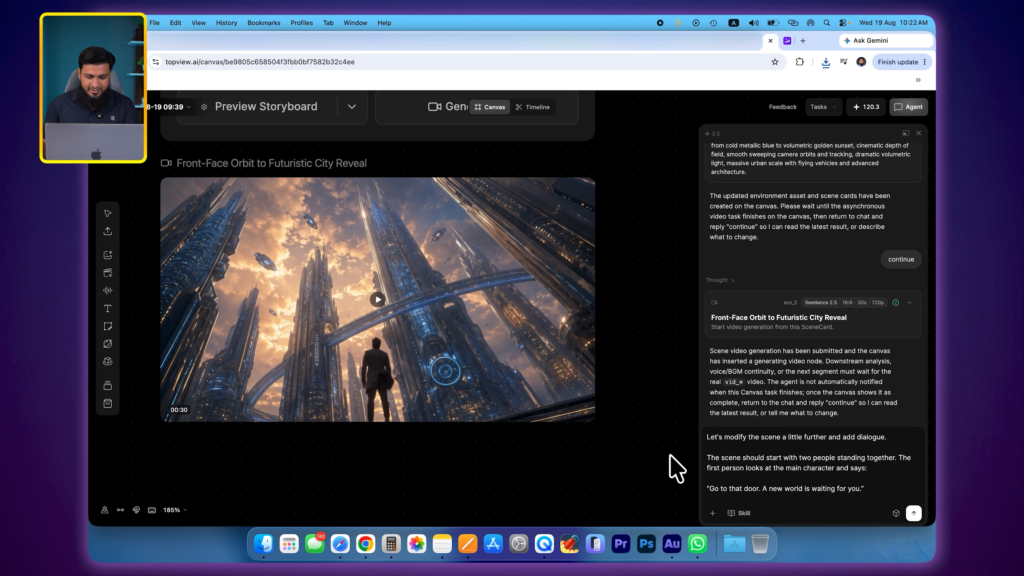
pyautogui.scroll(-5, 786, 456)
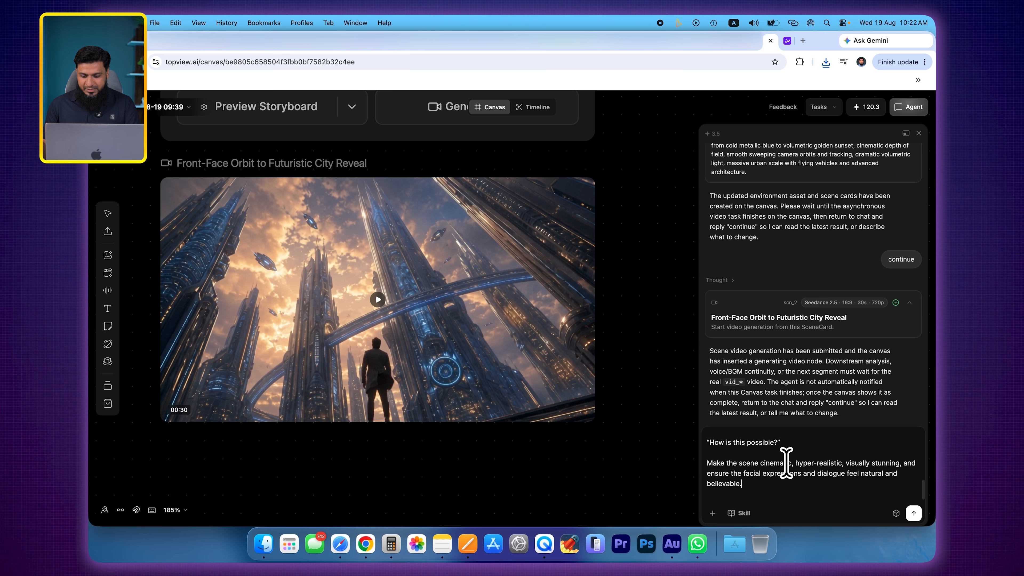
pyautogui.click(914, 514)
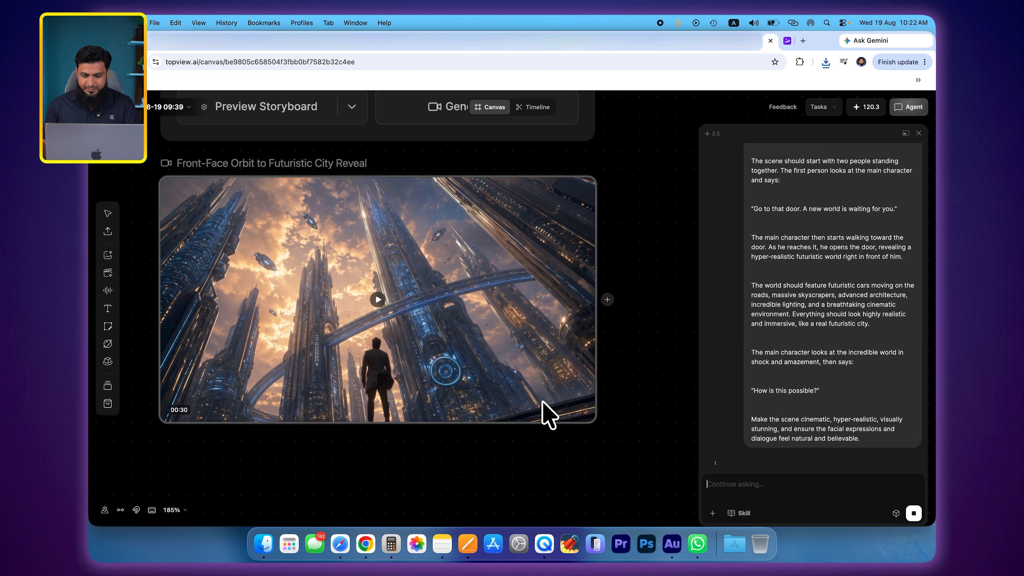
# - Review the updated Scene 01 card with The Companion's dialogue and approve it by replying "continue"
pyautogui.scroll(-5, 542, 403)
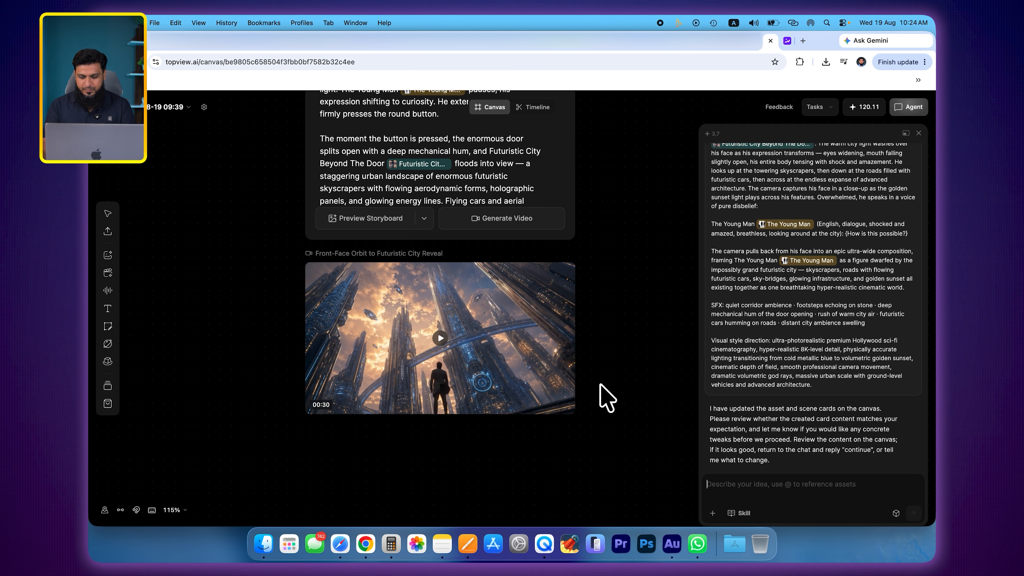
pyautogui.scroll(-15, 601, 391)
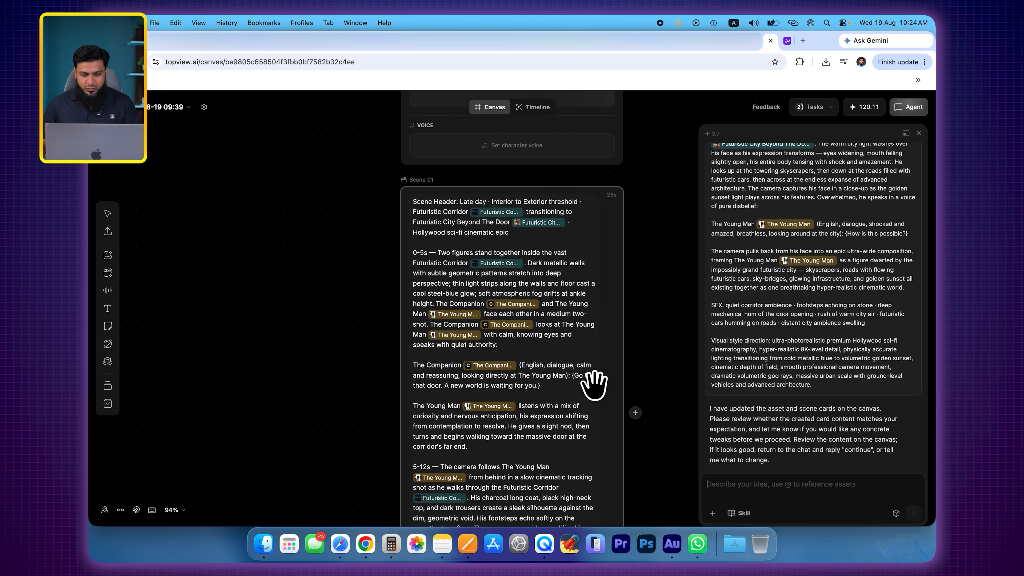
pyautogui.scroll(-5, 595, 384)
pyautogui.scroll(2, 567, 368)
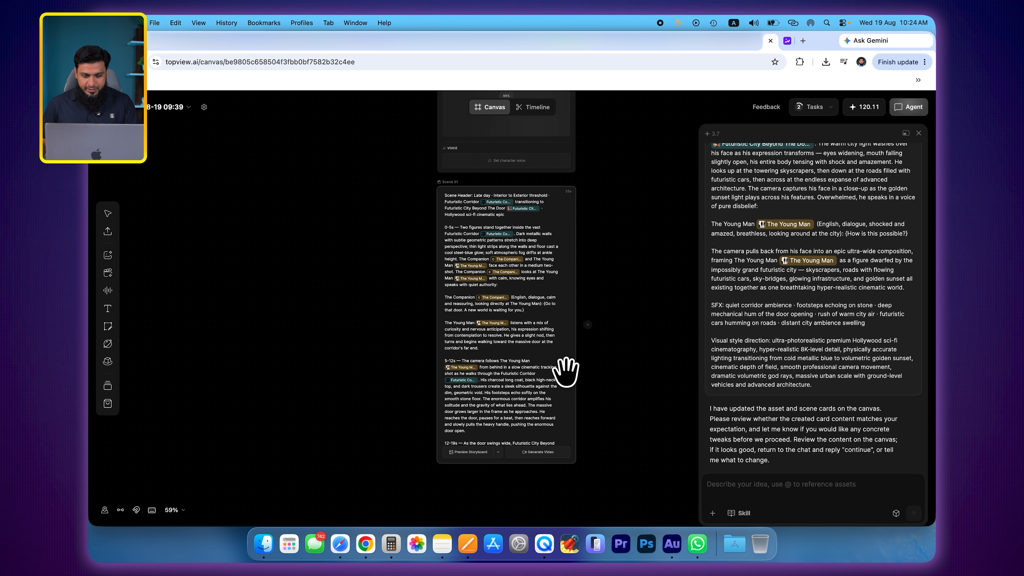
pyautogui.scroll(4, 537, 365)
pyautogui.click(789, 491)
pyautogui.write('continue')
pyautogui.click(914, 513)
# - Look over the style, character, environment, scene and video cards on the canvas, including the new Companion card and its scene
pyautogui.scroll(-3, 554, 343)
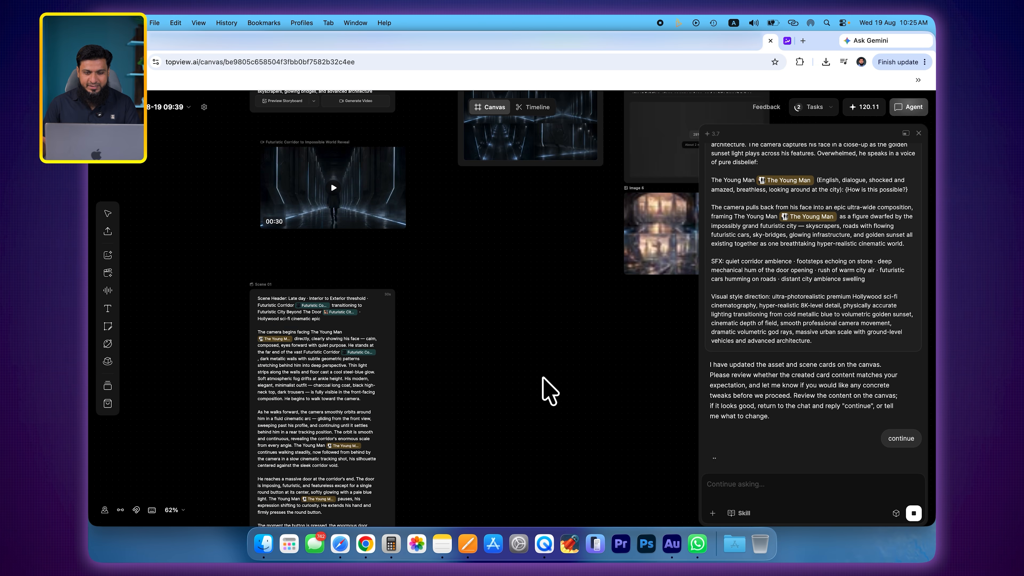
pyautogui.scroll(-6, 532, 451)
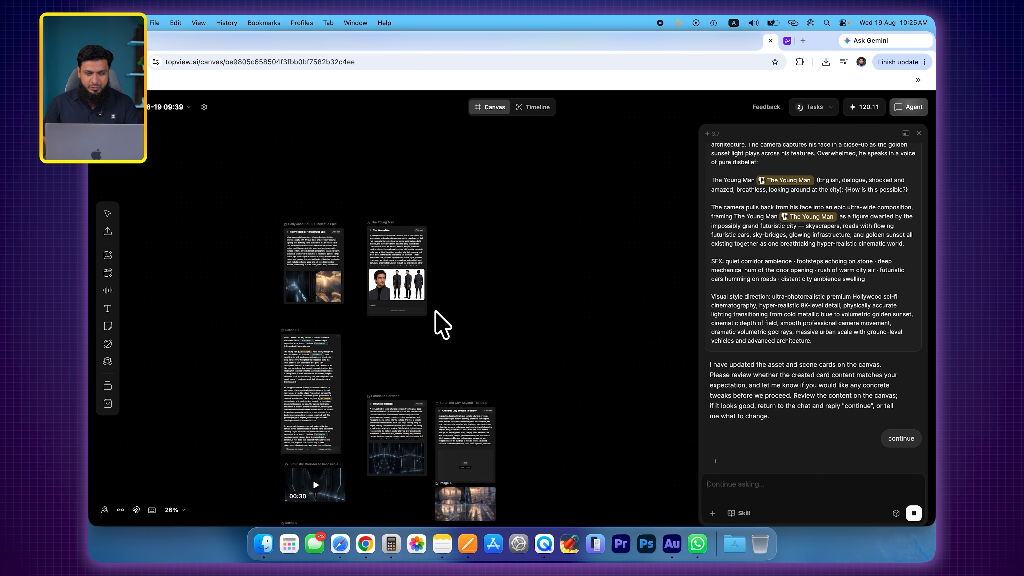
pyautogui.scroll(-5, 441, 339)
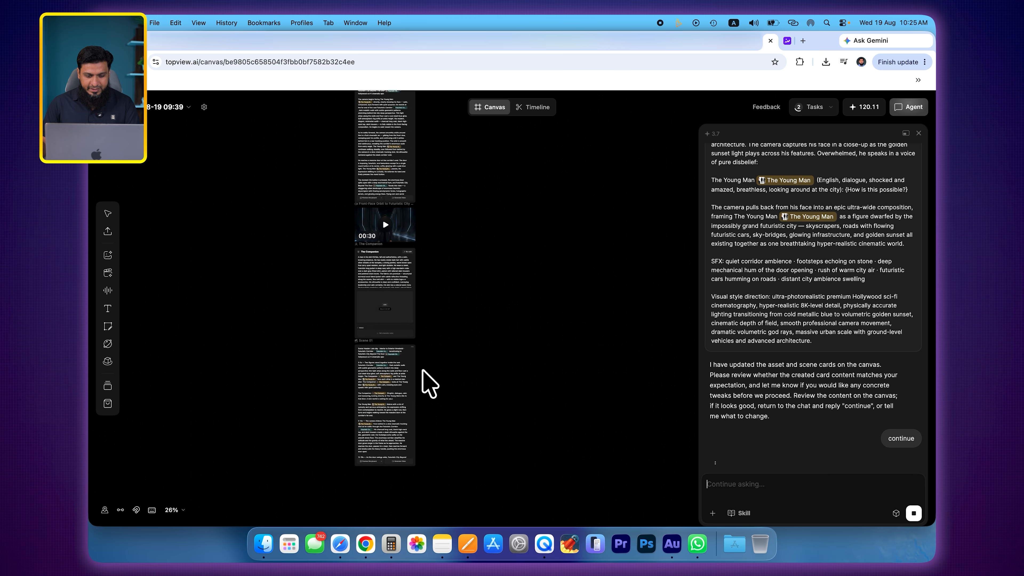
pyautogui.scroll(5, 429, 384)
pyautogui.scroll(8, 429, 384)
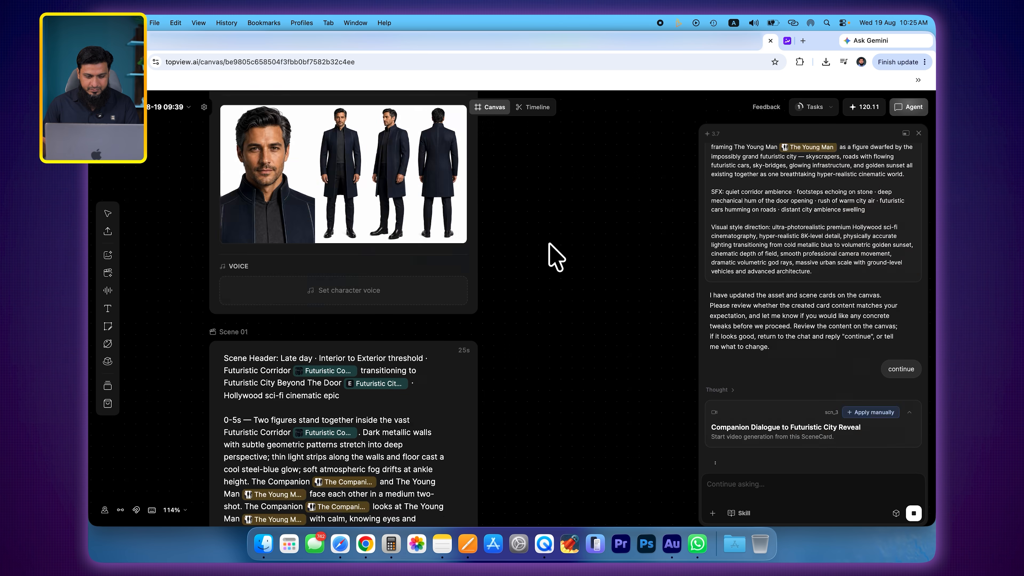
pyautogui.scroll(5, 514, 395)
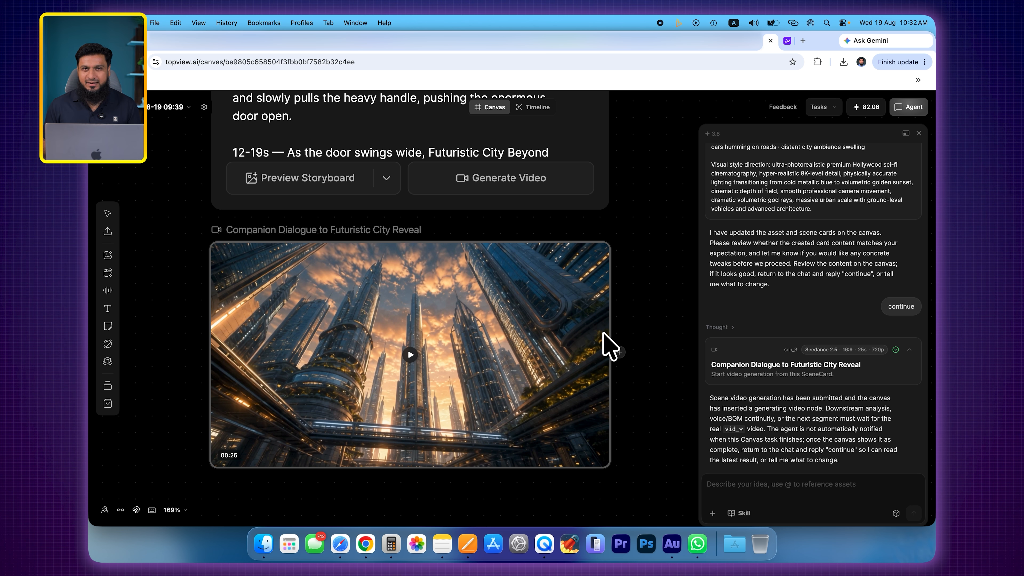
# - Switch to the Time-Freeze City project's browser tab and examine its style, character, street and scene cards and the video with its captured frames
pyautogui.click(757, 42)
pyautogui.scroll(10, 415, 342)
pyautogui.scroll(-5, 537, 237)
pyautogui.scroll(6, 534, 245)
pyautogui.hscroll(5, 534, 245)
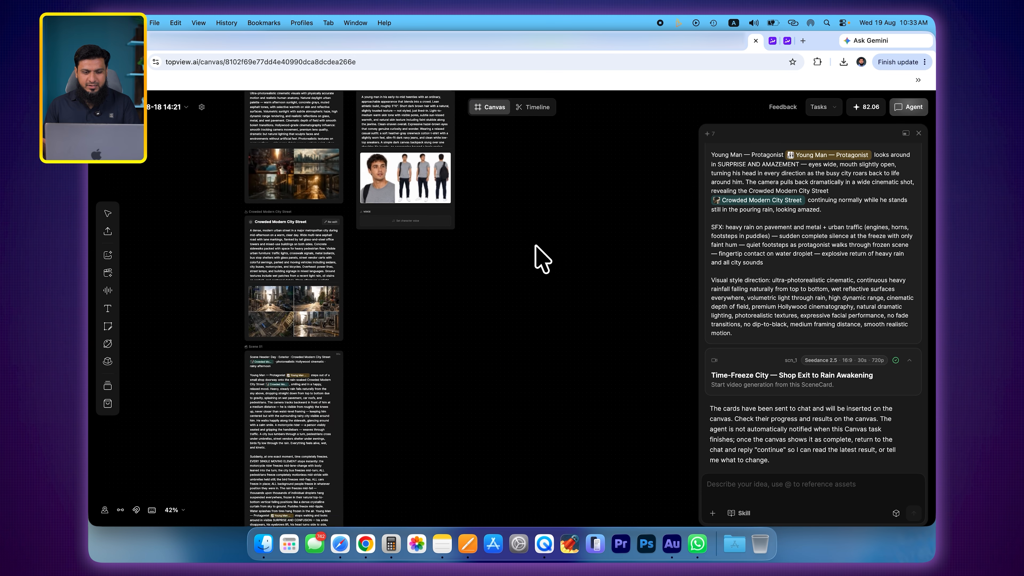
pyautogui.hscroll(-3, 535, 245)
pyautogui.scroll(1, 535, 245)
pyautogui.scroll(-3, 411, 277)
pyautogui.hscroll(1, 388, 182)
pyautogui.scroll(-8, 456, 332)
pyautogui.hscroll(-3, 457, 327)
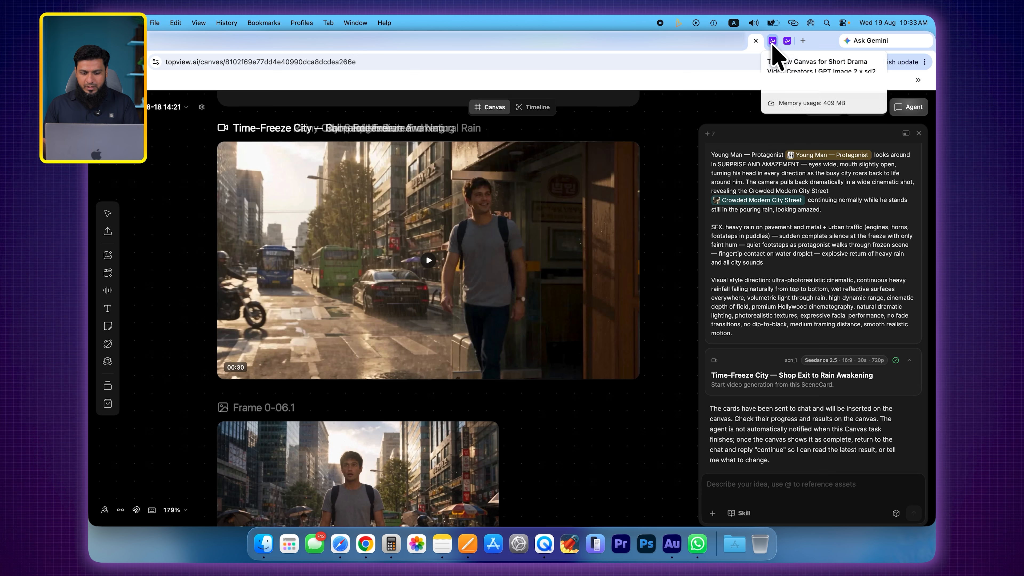
# - Return to the short film's canvas and capture the frame at about 00:21 from the Companion Dialogue to Futuristic City Reveal video
pyautogui.click(772, 40)
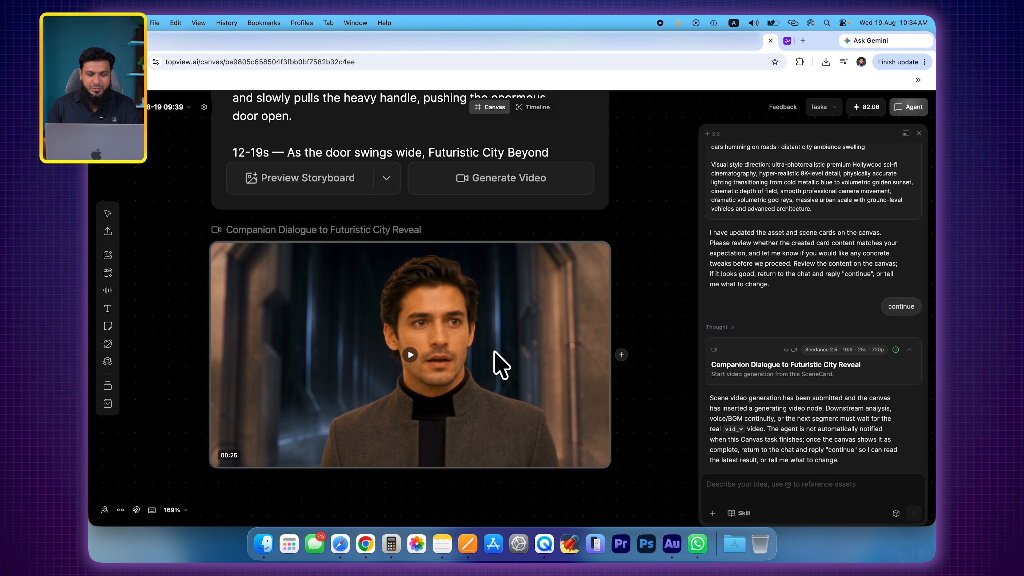
pyautogui.click(472, 354)
pyautogui.scroll(-1, 468, 341)
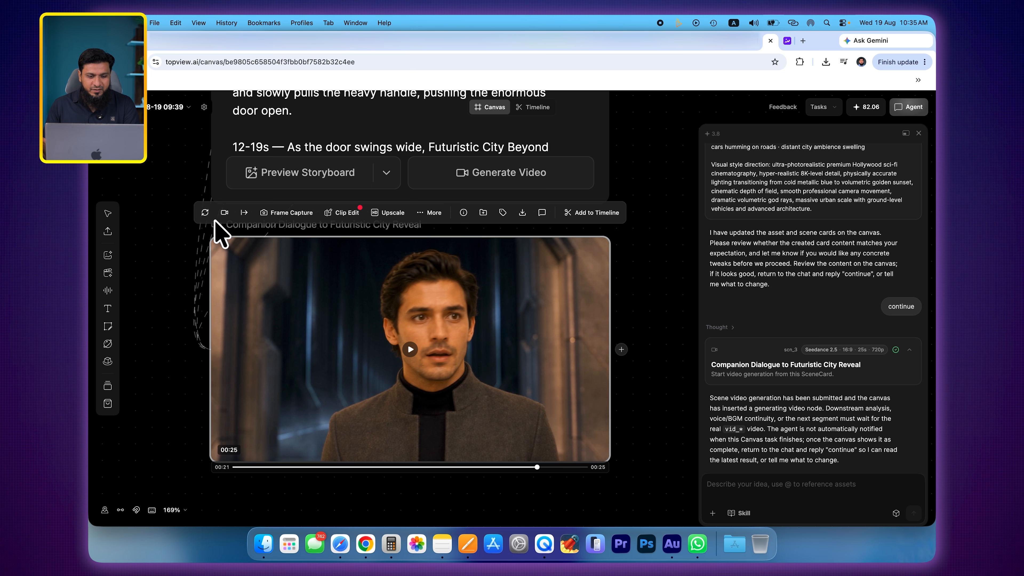
pyautogui.click(299, 220)
pyautogui.click(307, 239)
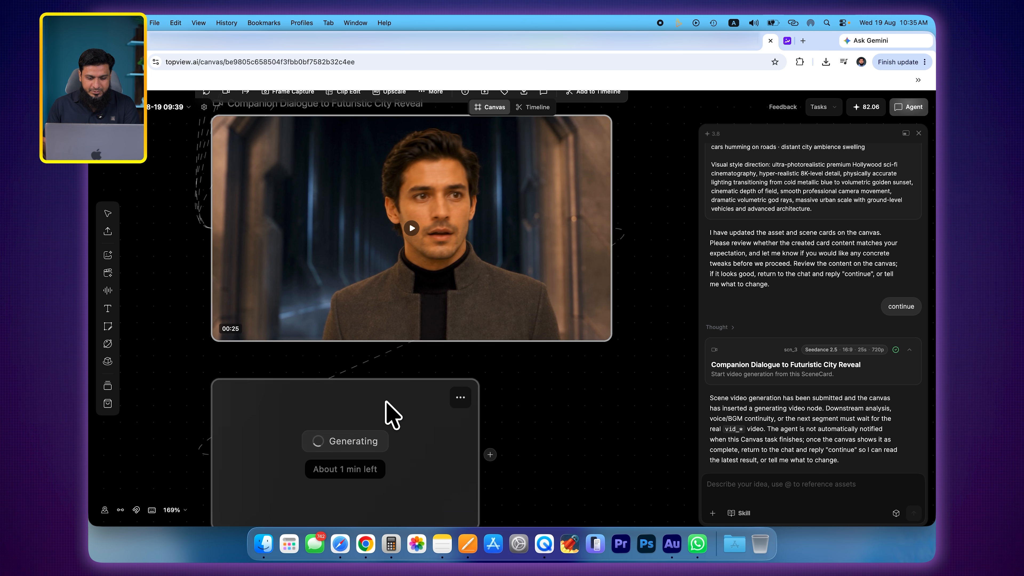
pyautogui.scroll(-3, 386, 401)
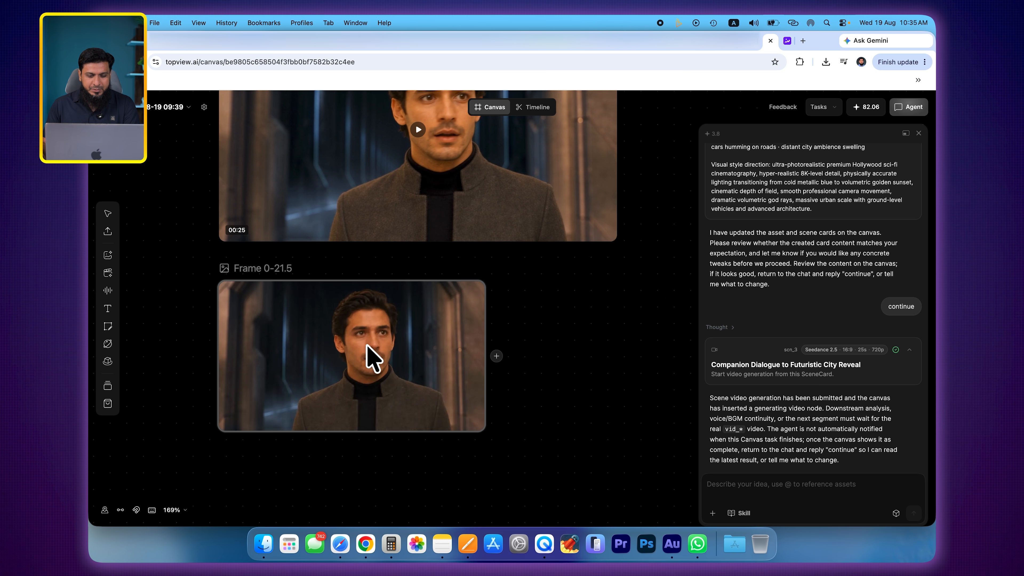
# - Use Expression Control on the man's face in the captured frame to generate an Eager Anticipation version at 2K, and compare both images
pyautogui.click(370, 355)
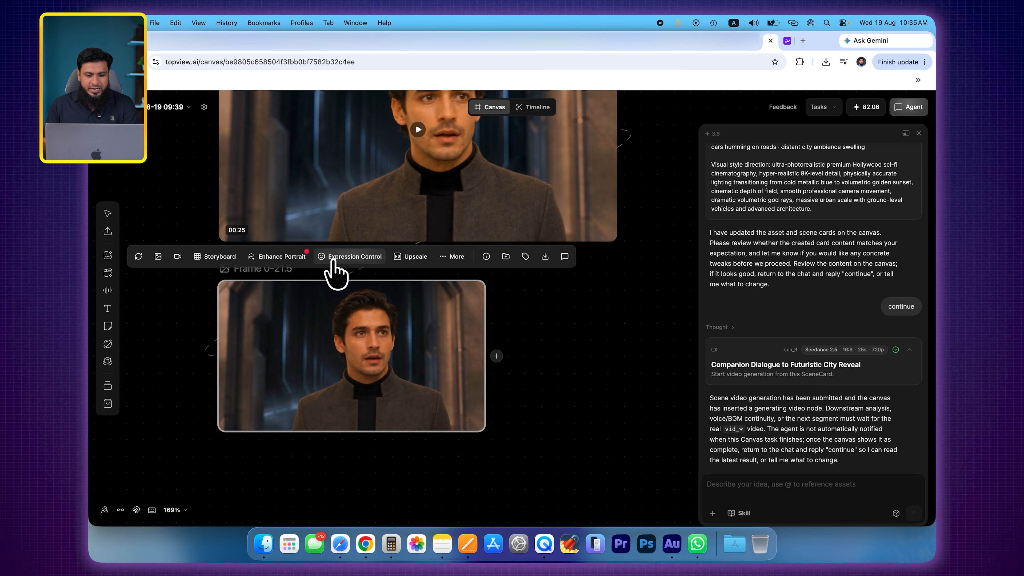
pyautogui.click(354, 258)
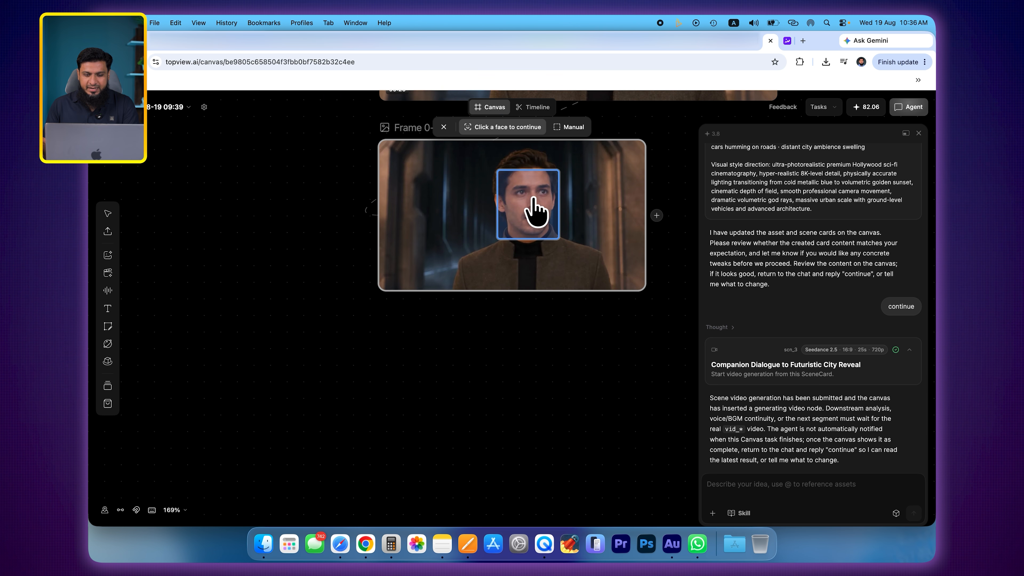
pyautogui.click(525, 218)
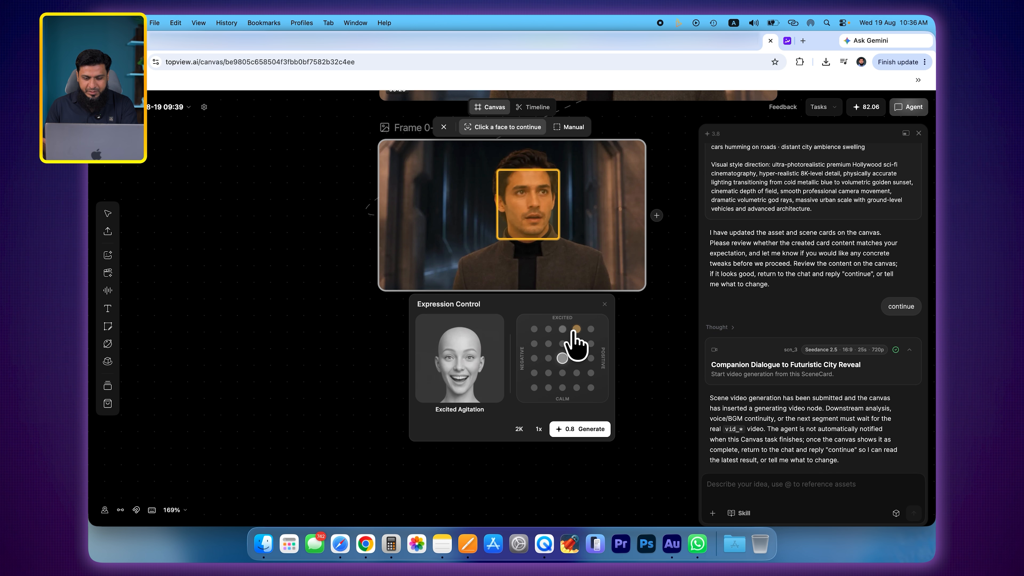
pyautogui.click(576, 345)
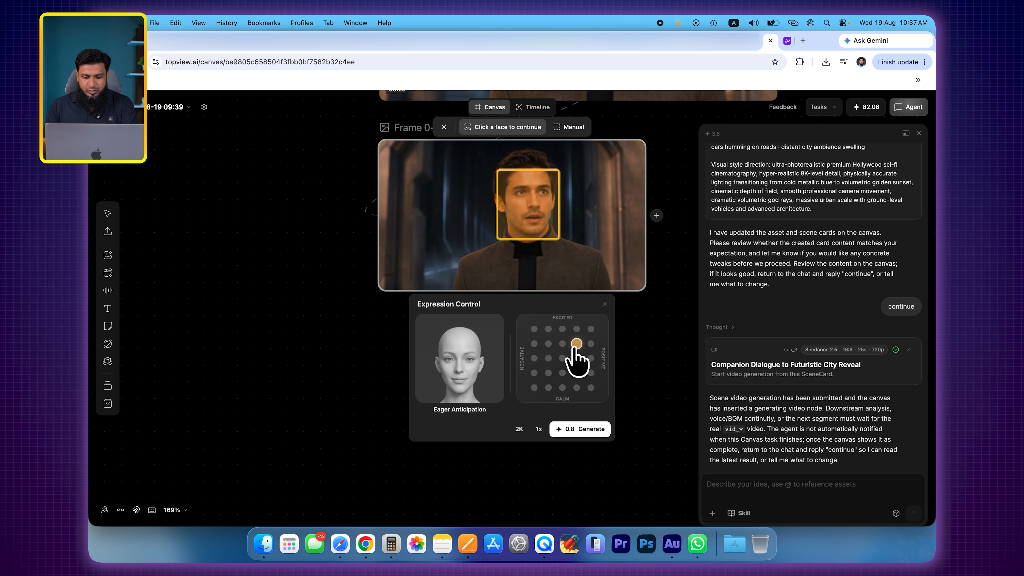
pyautogui.click(590, 431)
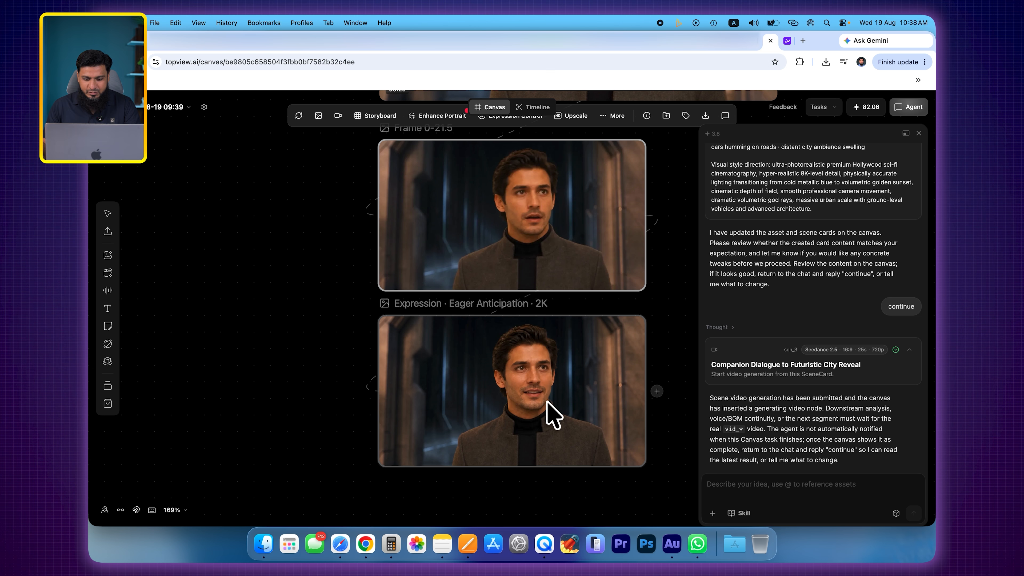
pyautogui.scroll(5, 556, 354)
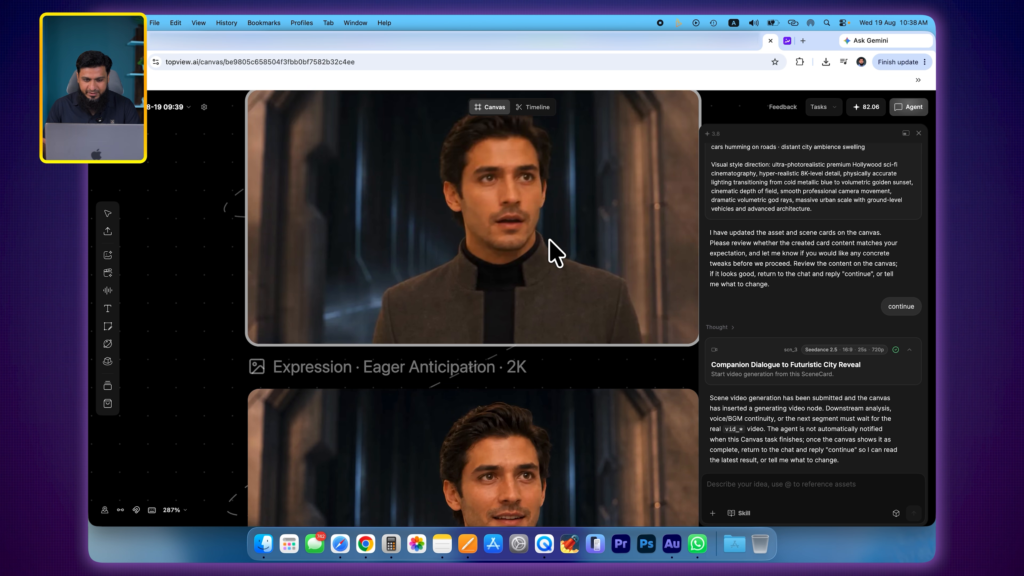
pyautogui.scroll(-5, 548, 251)
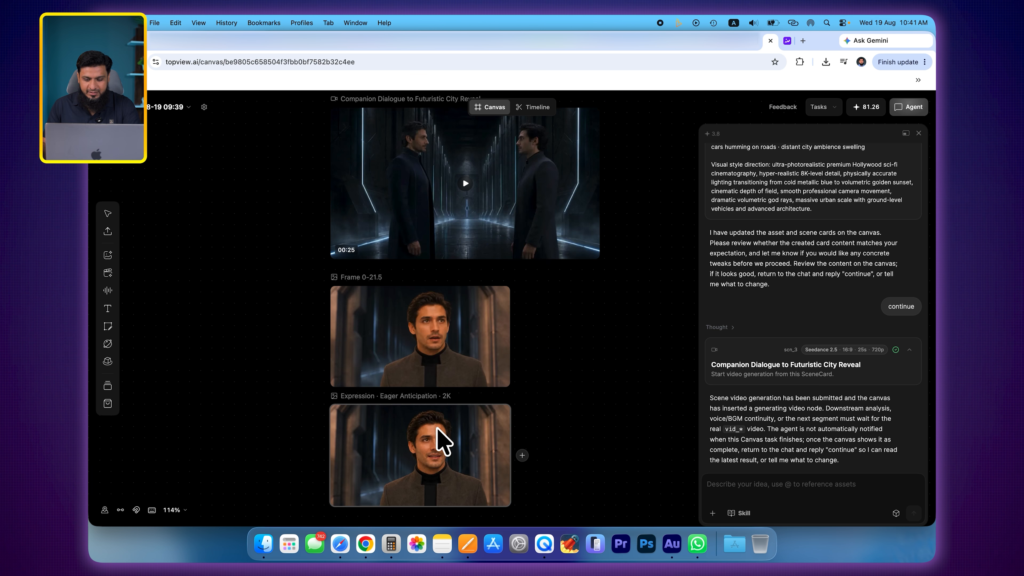
# - Ask the agent to recreate the video with the updated facial expression, referencing Image 9 and keeping everything else consistent with the original scene
pyautogui.click(763, 486)
pyautogui.write('The character’s facial expression has been changed in the last scene. Please use this reference image and recreate the video with the updated facial expression, while keeping everything else consistent with the original scene.')
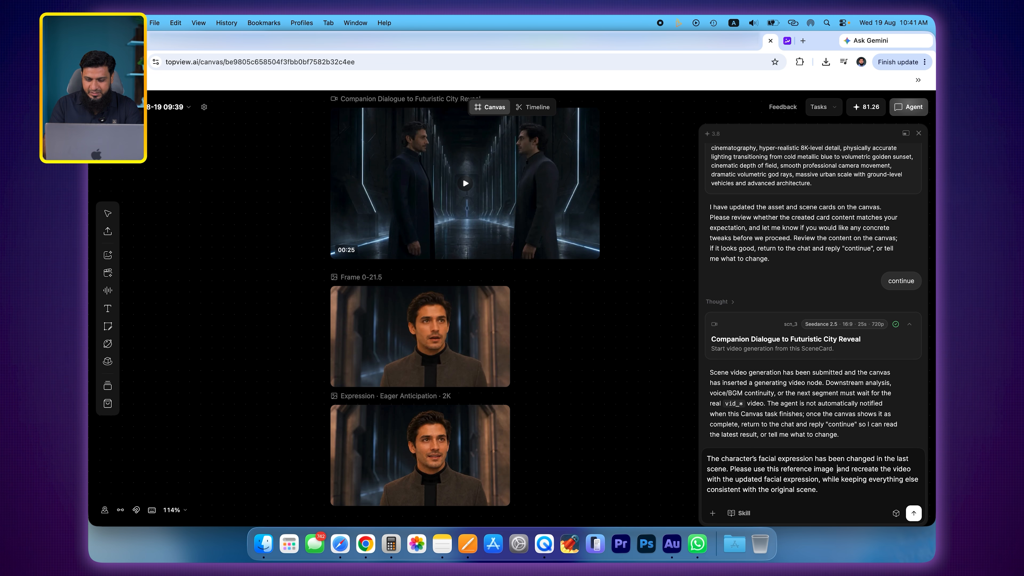
pyautogui.write('@')
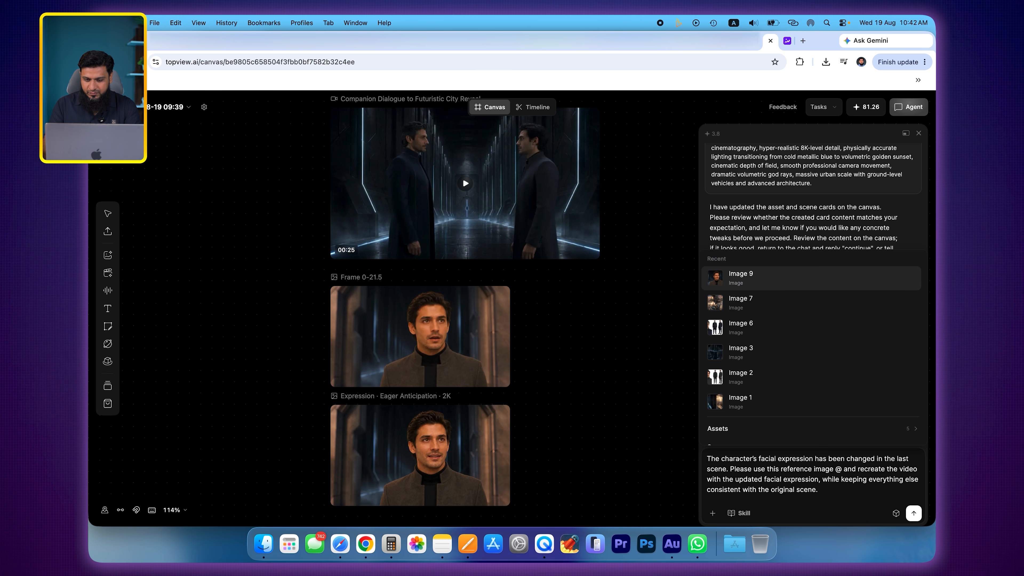
pyautogui.click(747, 287)
pyautogui.click(913, 513)
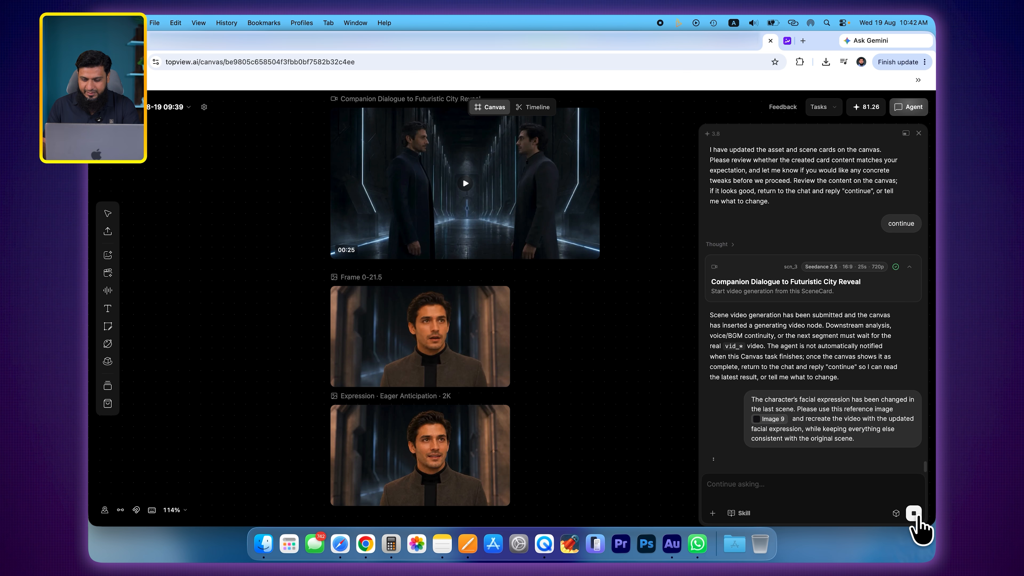
# - Review the new scene card with the facial expression reference and approve it by replying "continue"
pyautogui.scroll(-2, 565, 371)
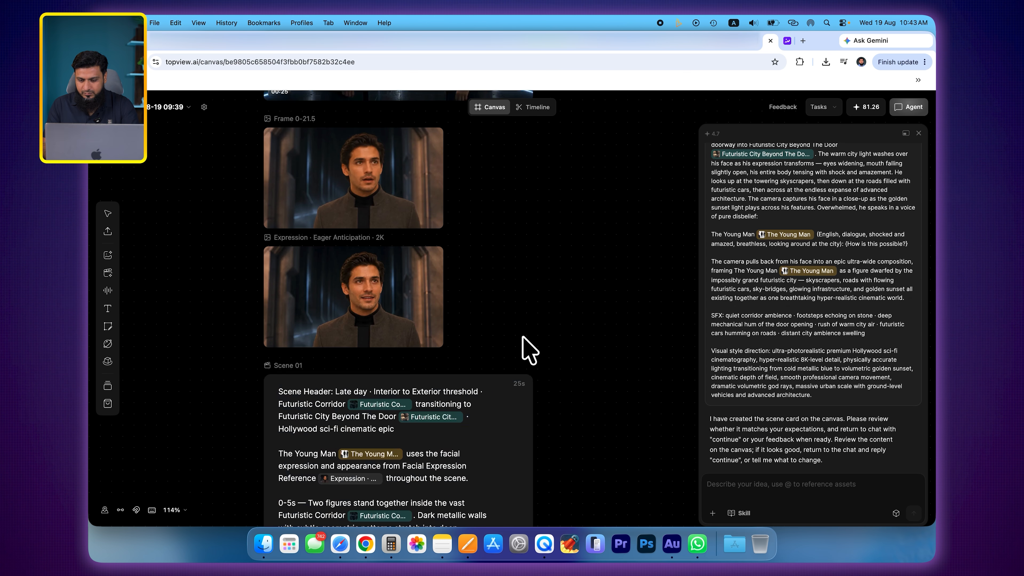
pyautogui.scroll(-11, 523, 339)
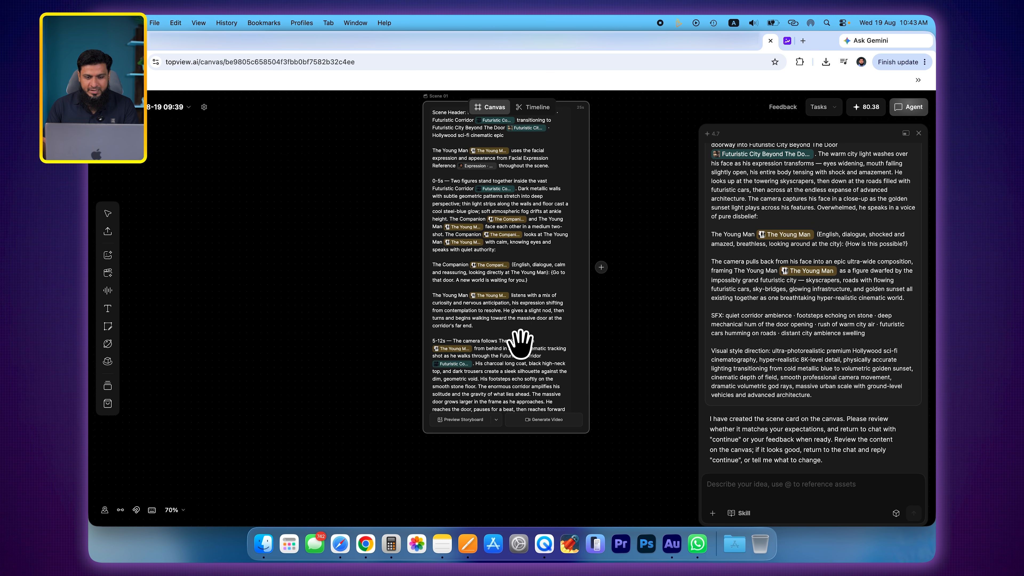
# - Check the storyboard options of the new scene card, including image model, resolution, aspect ratio, key moments and target duration
pyautogui.scroll(-1, 491, 325)
pyautogui.write('continue')
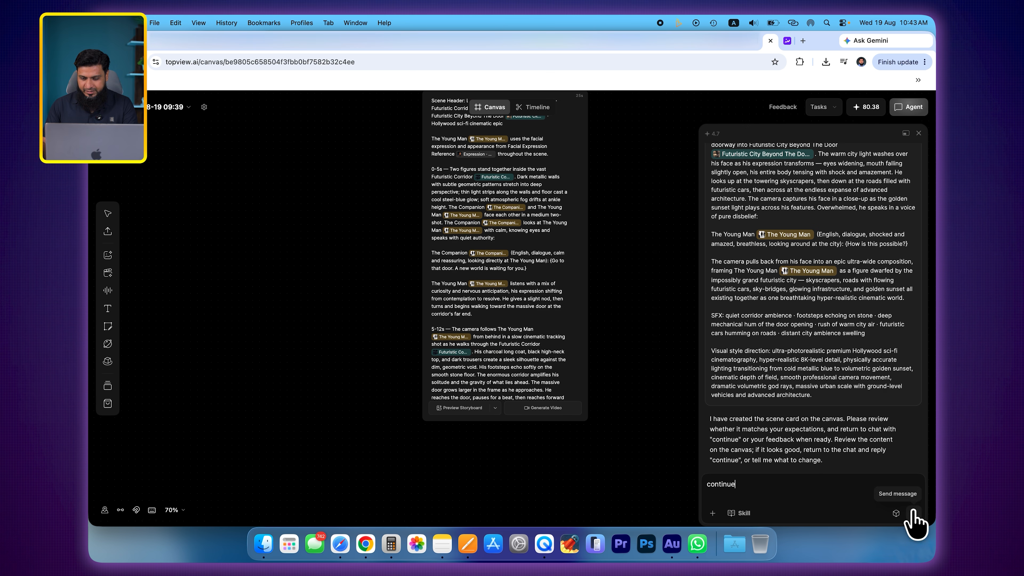
pyautogui.click(913, 514)
pyautogui.scroll(3, 450, 423)
pyautogui.scroll(-2, 441, 384)
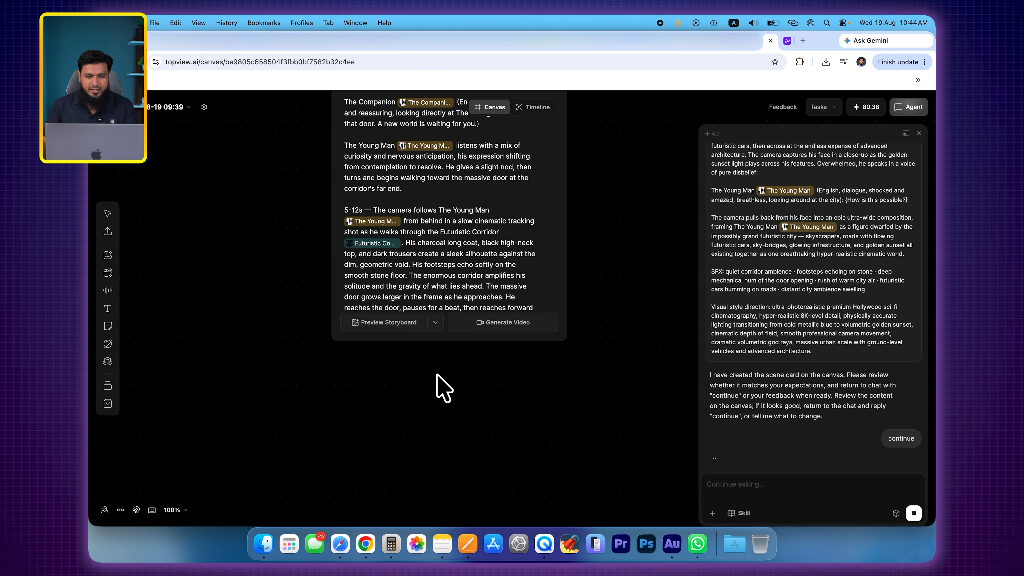
pyautogui.click(435, 323)
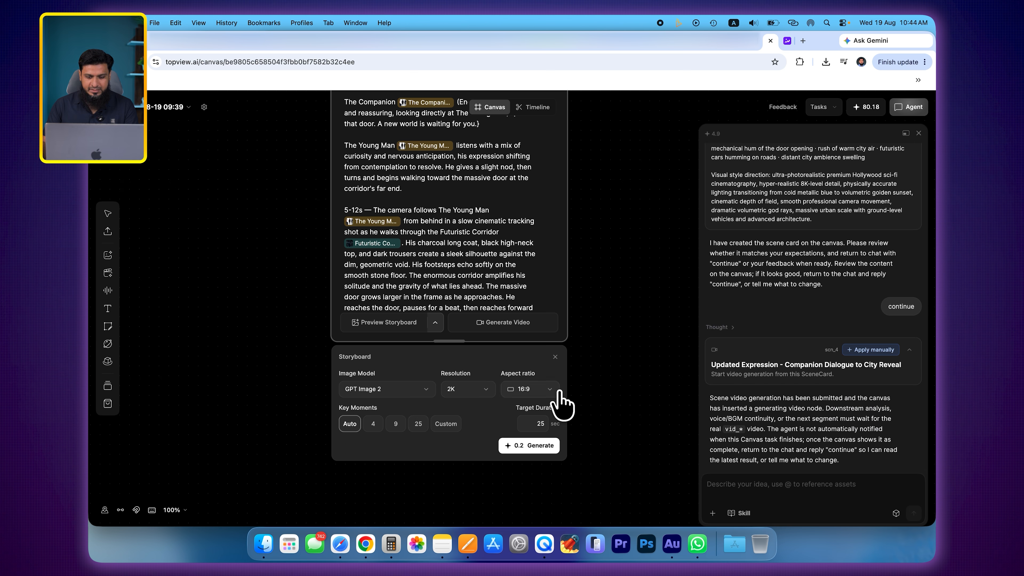
pyautogui.click(595, 382)
# - Inspect the video node below the new scene card and select the Updated Expression - Companion Dialogue to City Reveal video
pyautogui.scroll(-3, 583, 414)
pyautogui.scroll(5, 473, 373)
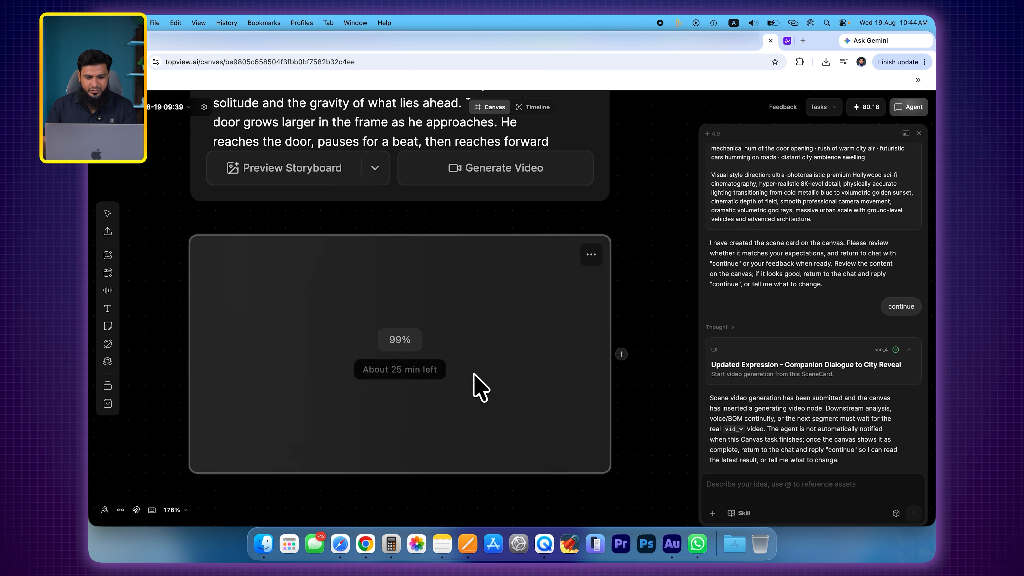
pyautogui.scroll(-2, 480, 385)
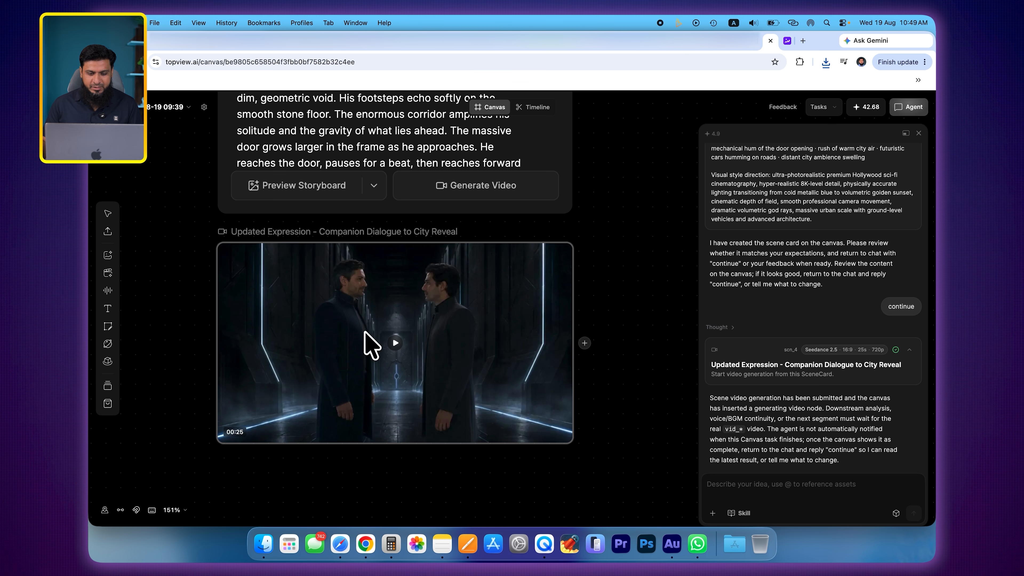
pyautogui.click(481, 330)
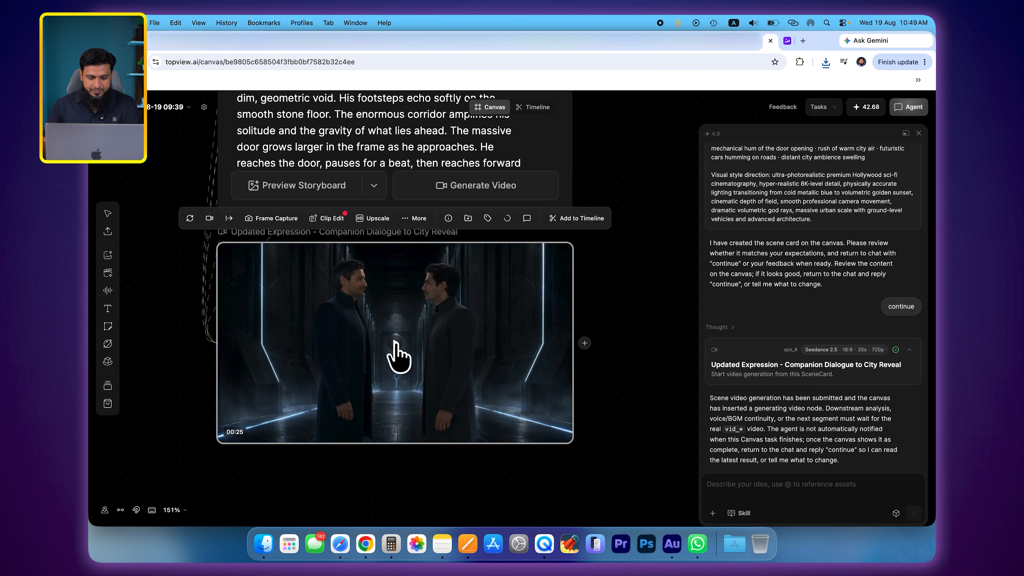
# - Play the updated expression video, skip ahead to about 00:15 at the city reveal, and compare the man's expression with the reference image before closing it
pyautogui.click(396, 345)
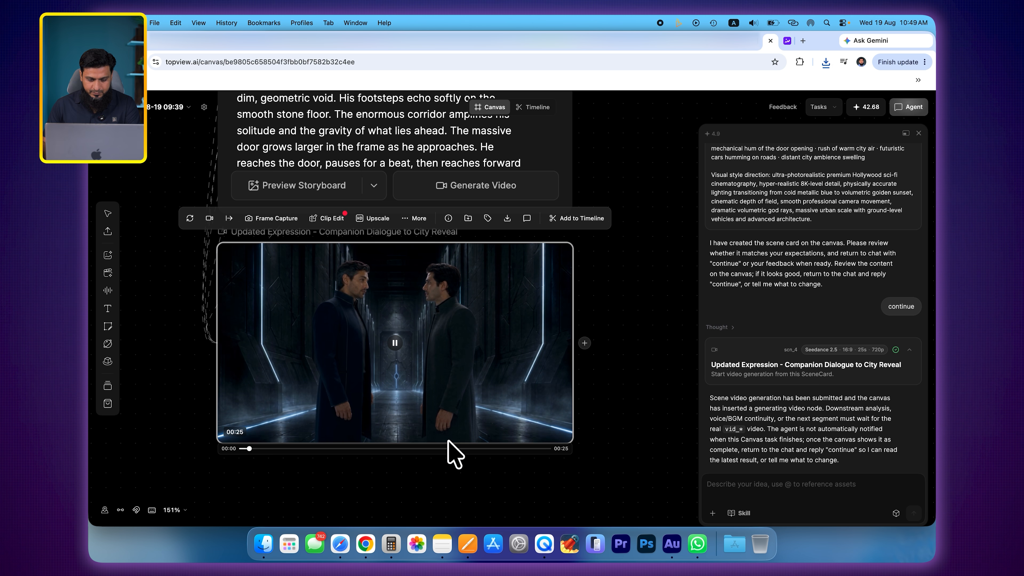
pyautogui.click(433, 448)
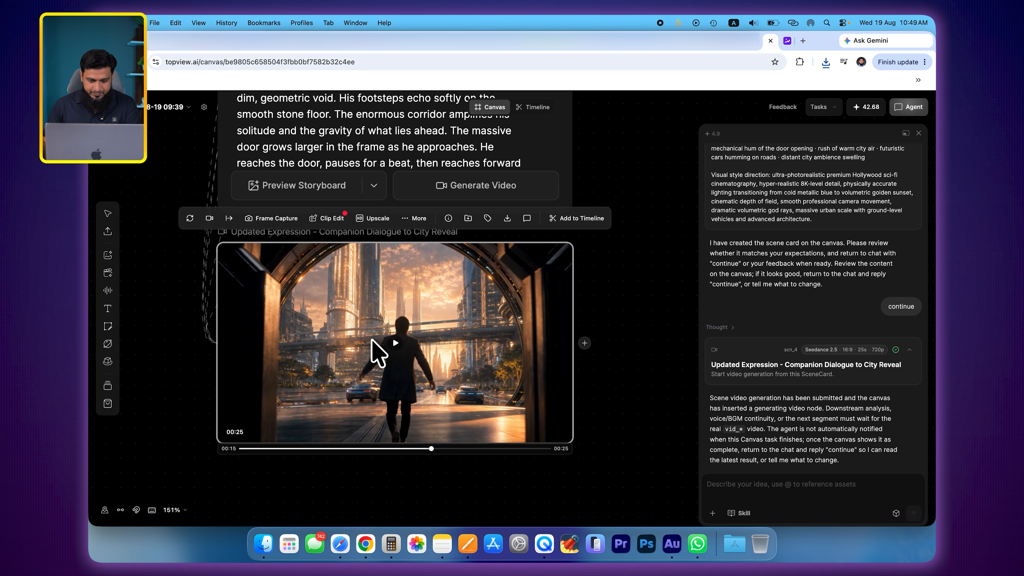
pyautogui.click(393, 345)
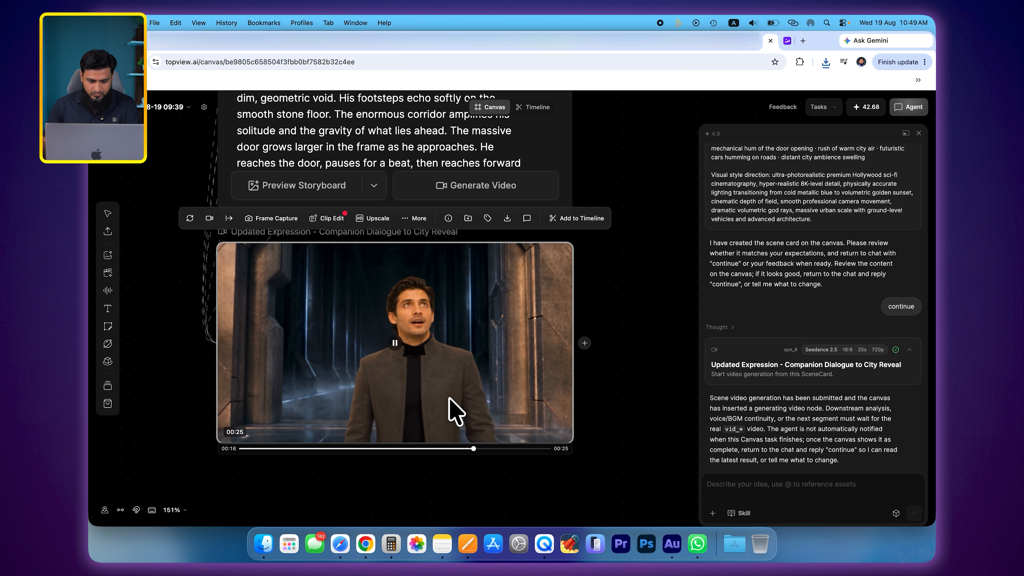
pyautogui.click(394, 347)
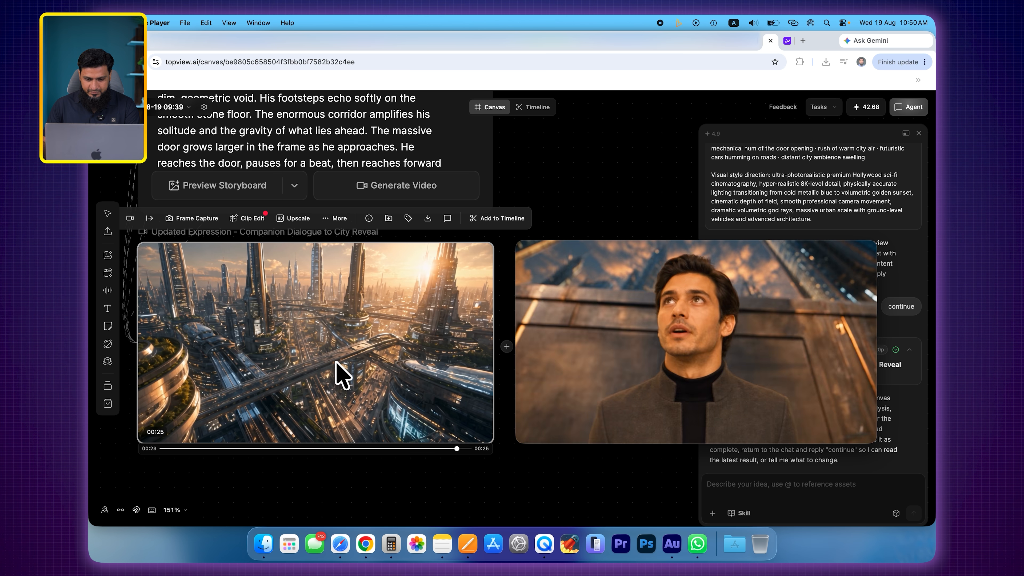
pyautogui.click(524, 245)
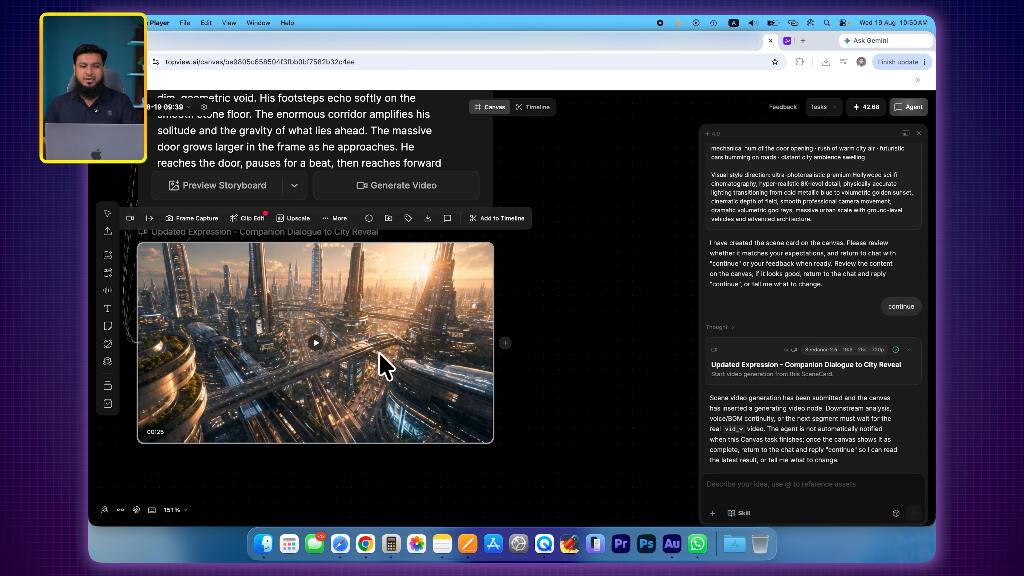
pyautogui.scroll(1, 412, 348)
pyautogui.hscroll(-1, 412, 348)
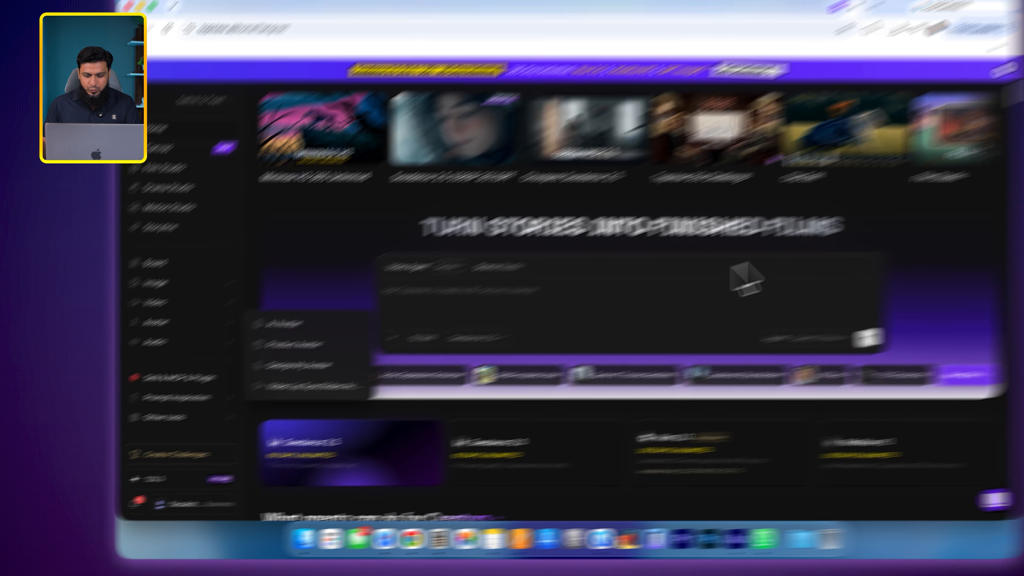
pyautogui.scroll(-15, 866, 239)
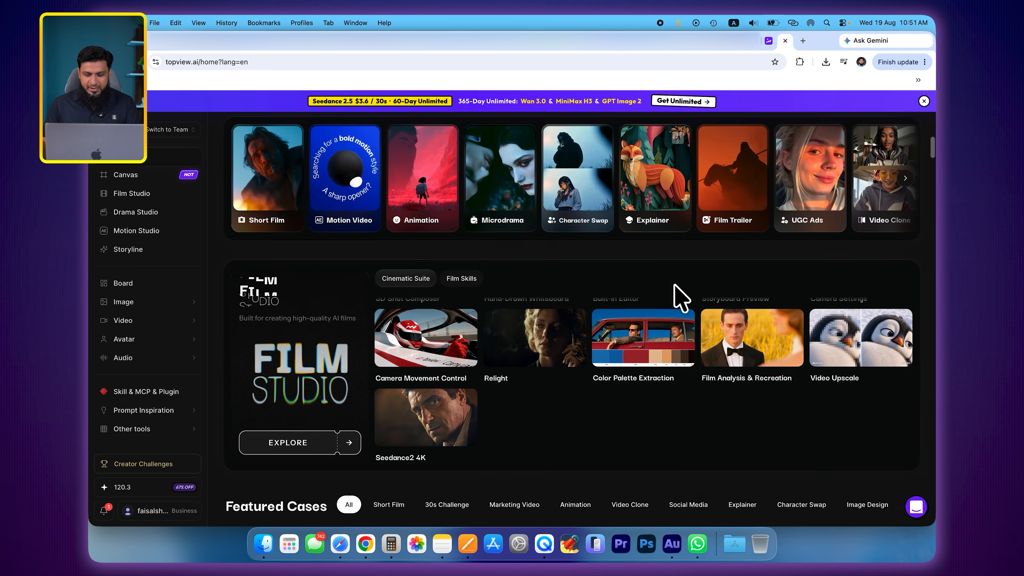
pyautogui.scroll(15, 680, 298)
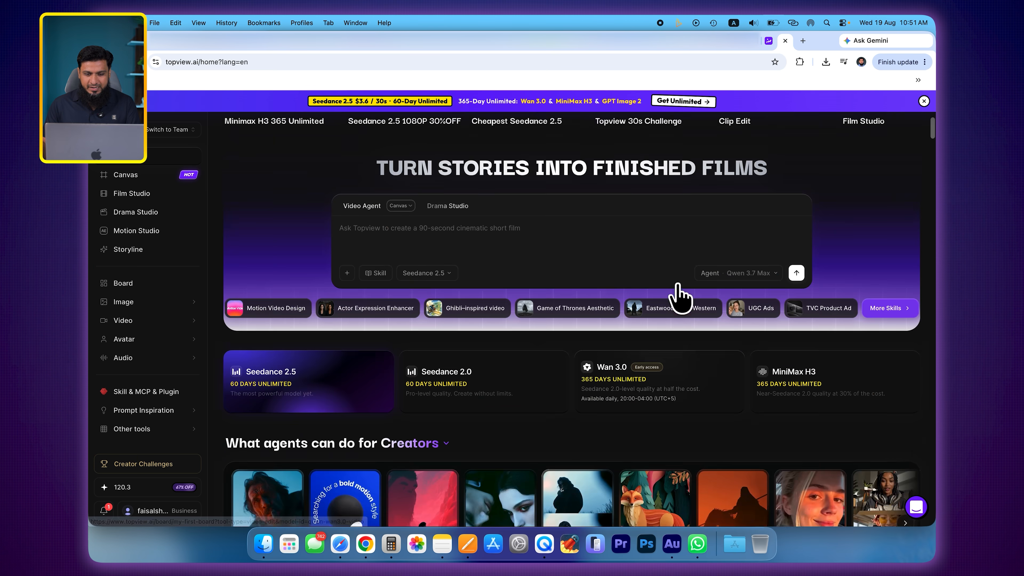